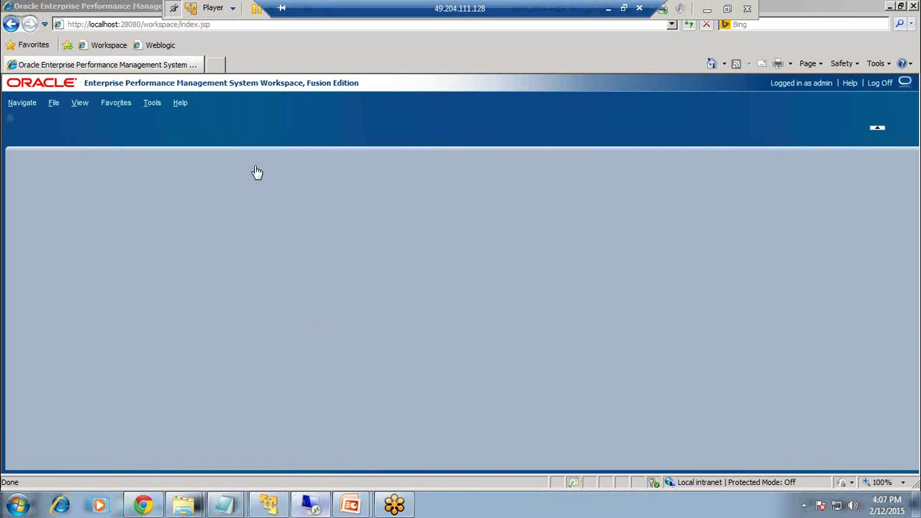
# Step: Check in Help > About that this workspace is version 11.1.2.3
pyautogui.click(178, 111)
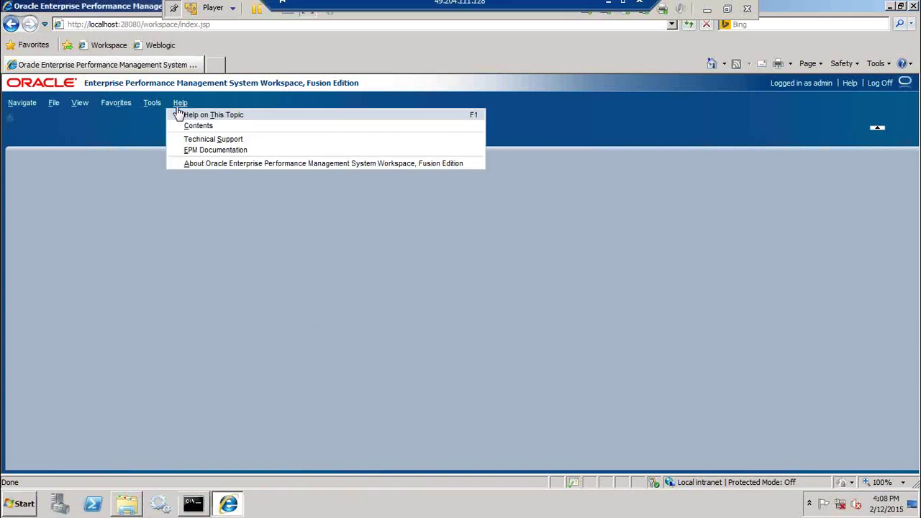
pyautogui.click(201, 164)
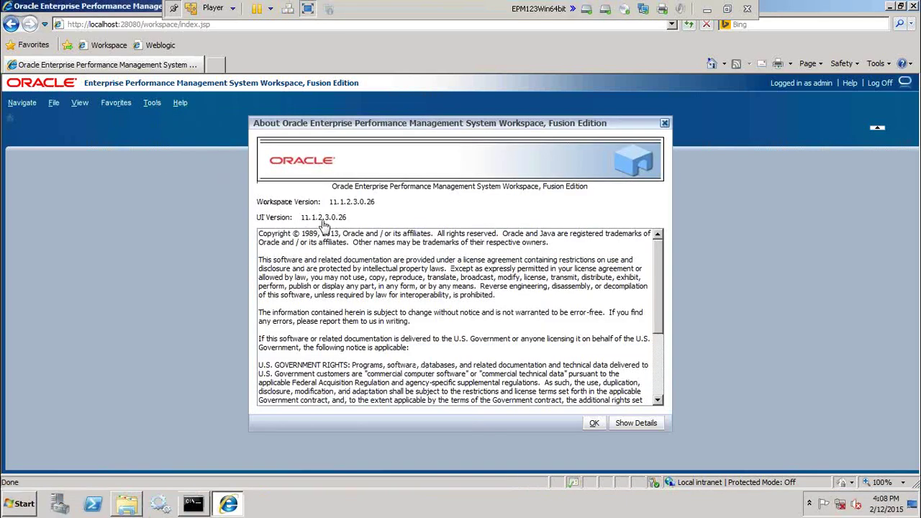
pyautogui.click(595, 423)
# Step: Open Administer > Consolidation Administration to show its system messages list
pyautogui.click(21, 105)
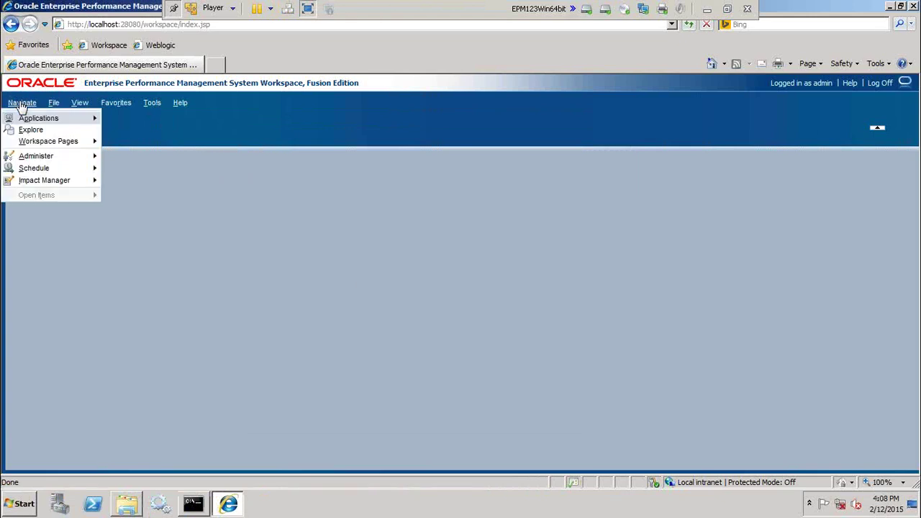
pyautogui.moveTo(33, 158)
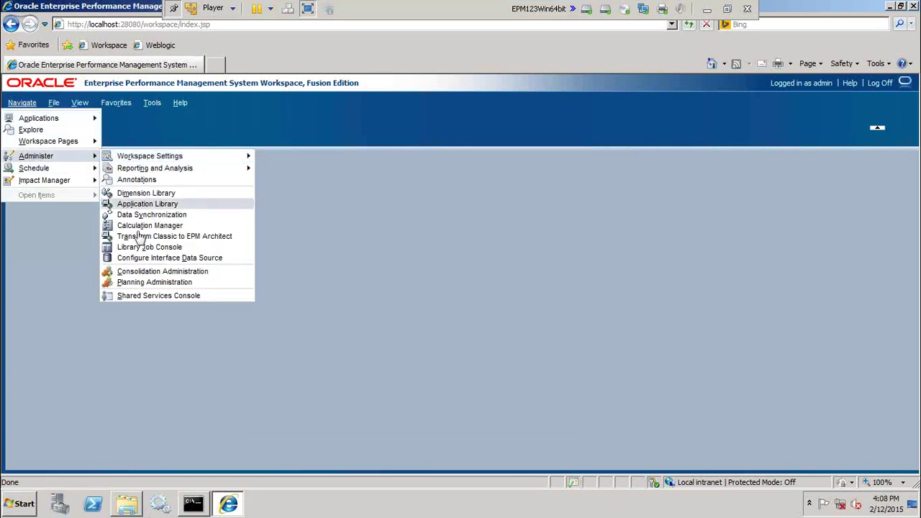
pyautogui.click(139, 274)
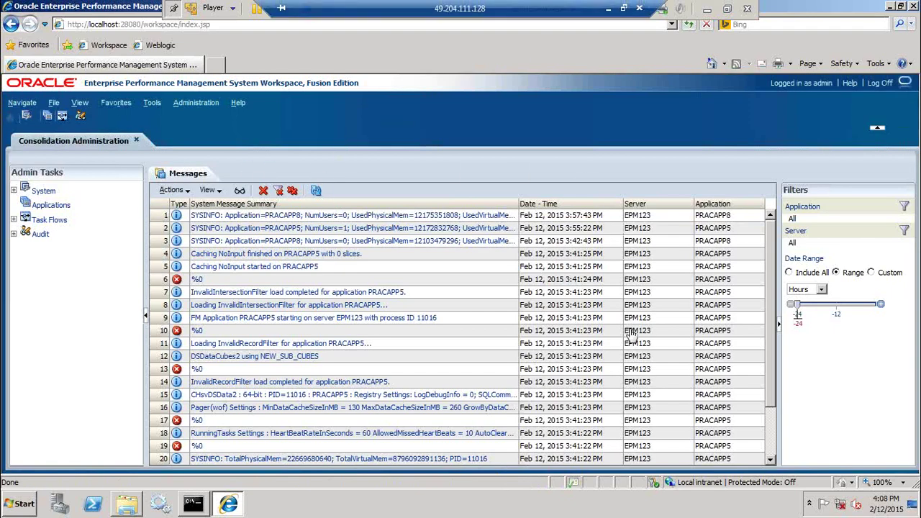
pyautogui.click(259, 265)
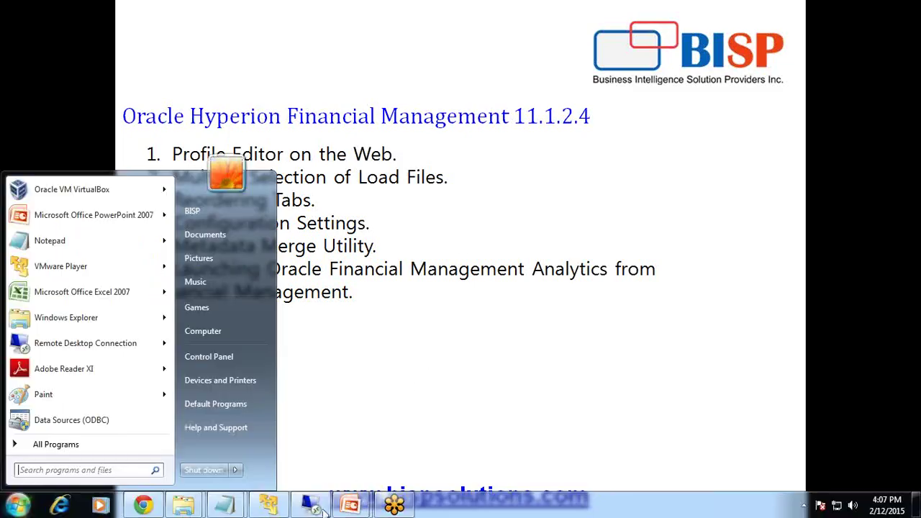
# Step: In the full-screen VM, open Administer > Consolidation Administration
pyautogui.click(281, 508)
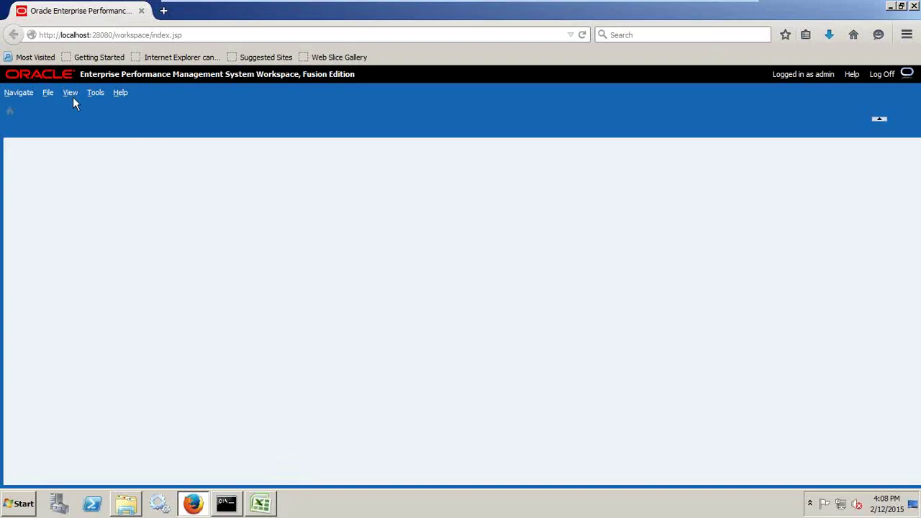
pyautogui.click(25, 94)
pyautogui.moveTo(25, 128)
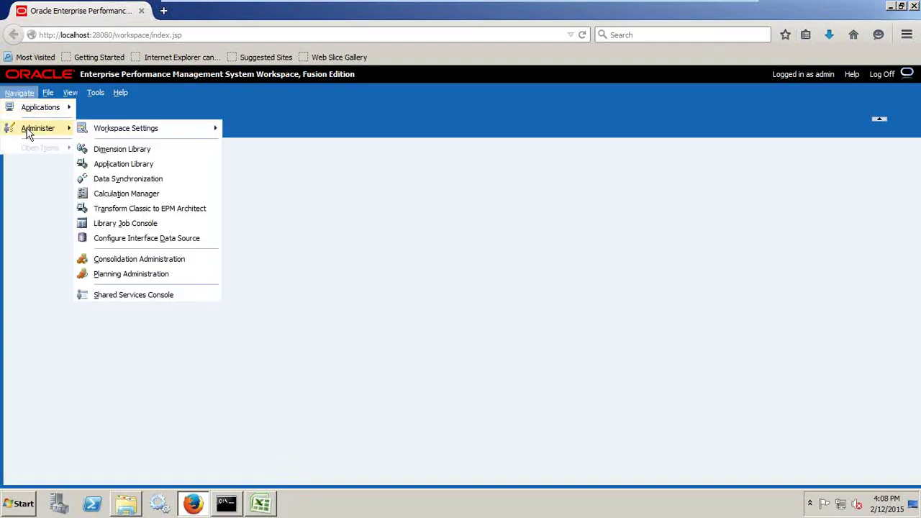
pyautogui.click(140, 260)
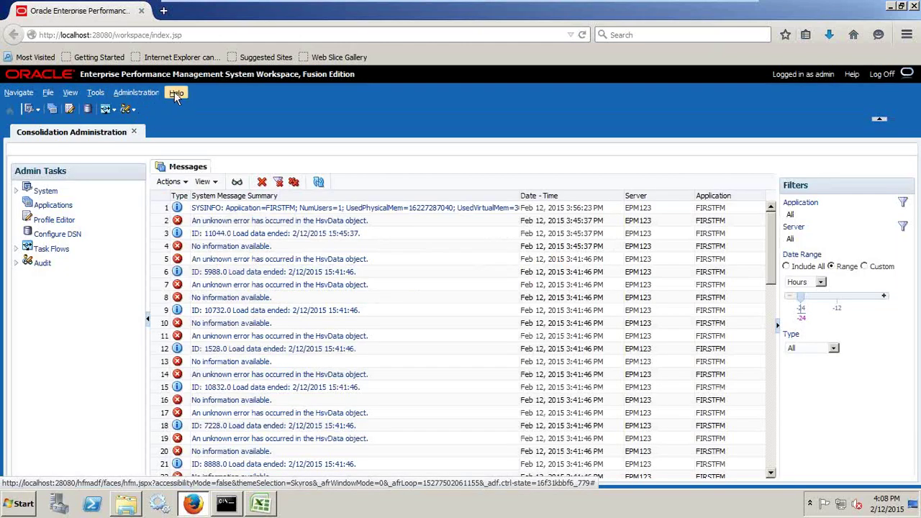
# Step: Confirm in Help > About that the workspace version is 11.1.2.4.0.79
pyautogui.click(175, 92)
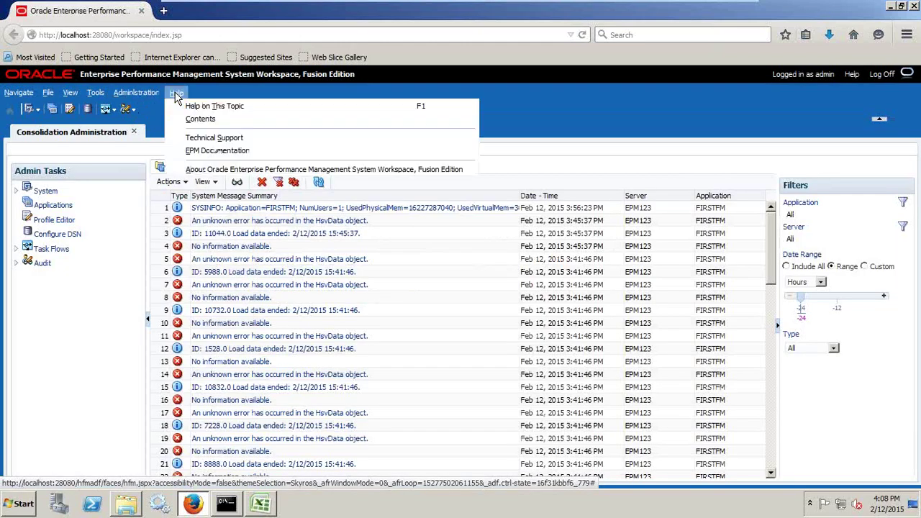
pyautogui.click(202, 173)
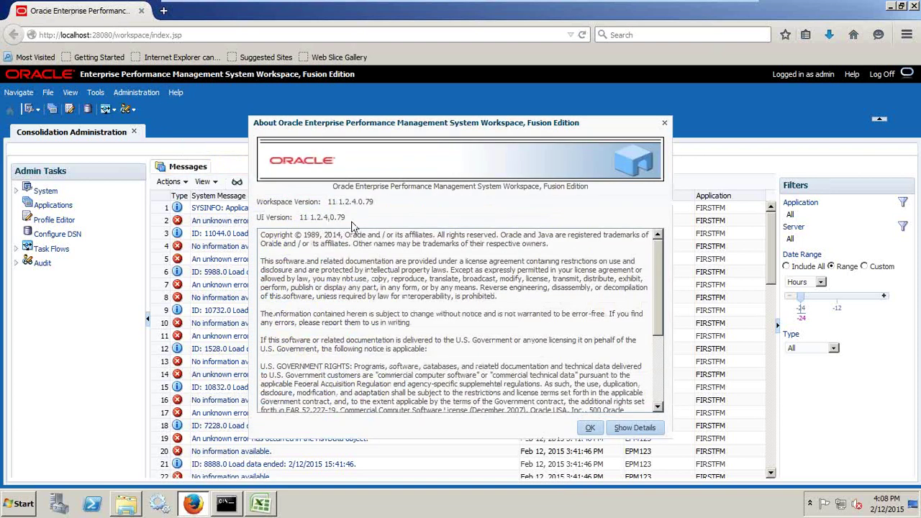
pyautogui.click(590, 427)
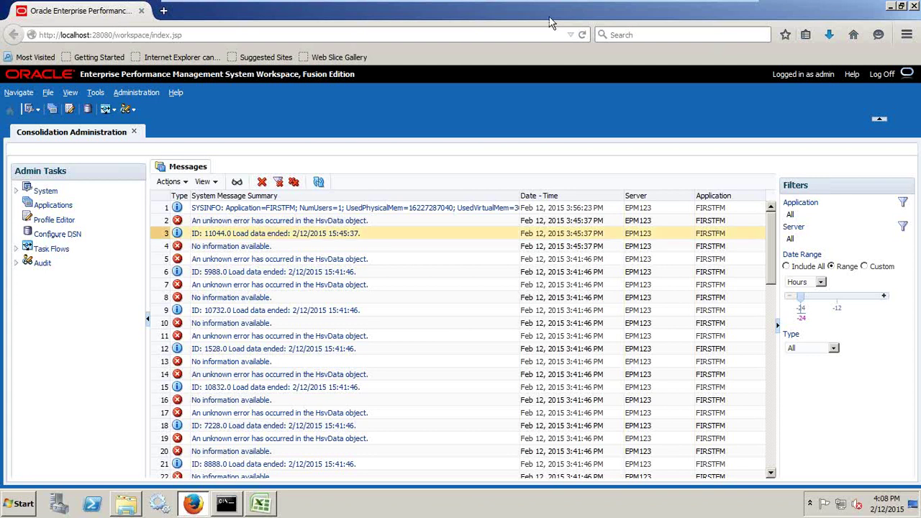
pyautogui.moveTo(674, 5)
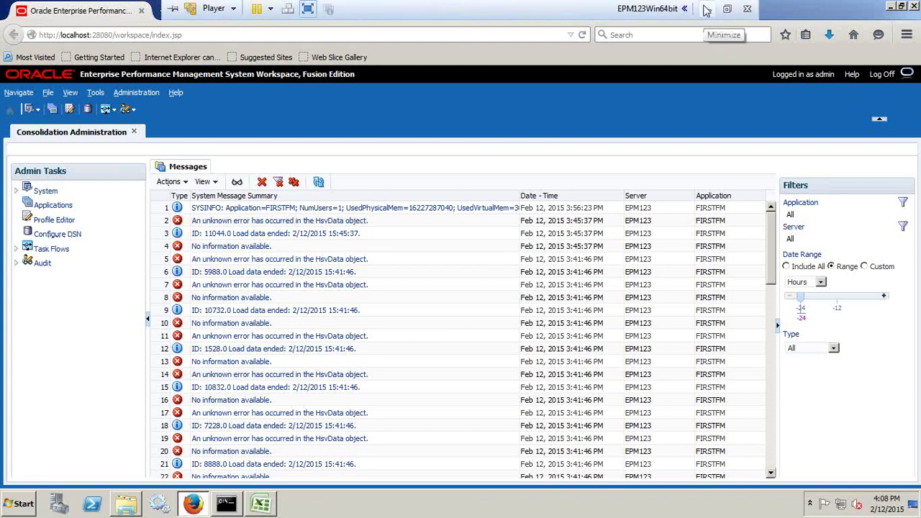
# Step: Switch from the 11.1.2.4 VM to the 11.1.2.3 VM and bring up its start menu
pyautogui.click(707, 9)
pyautogui.press('super')
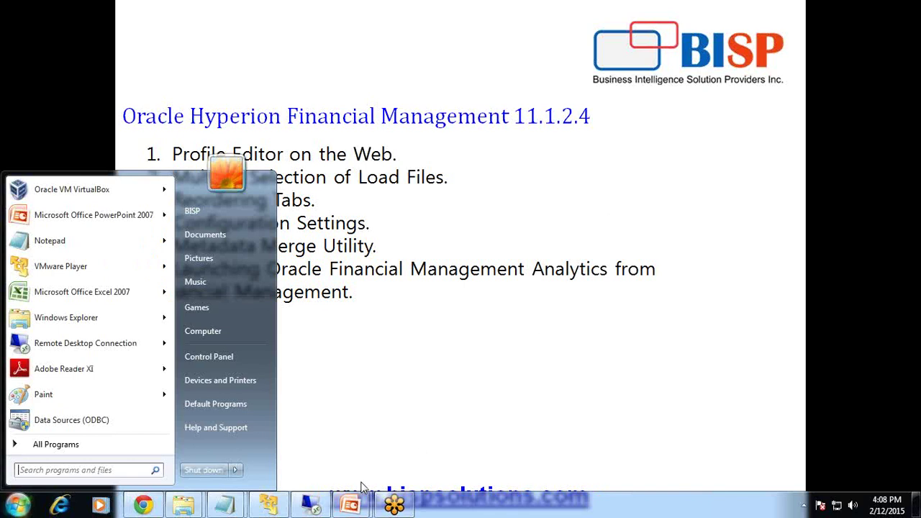
pyautogui.click(311, 508)
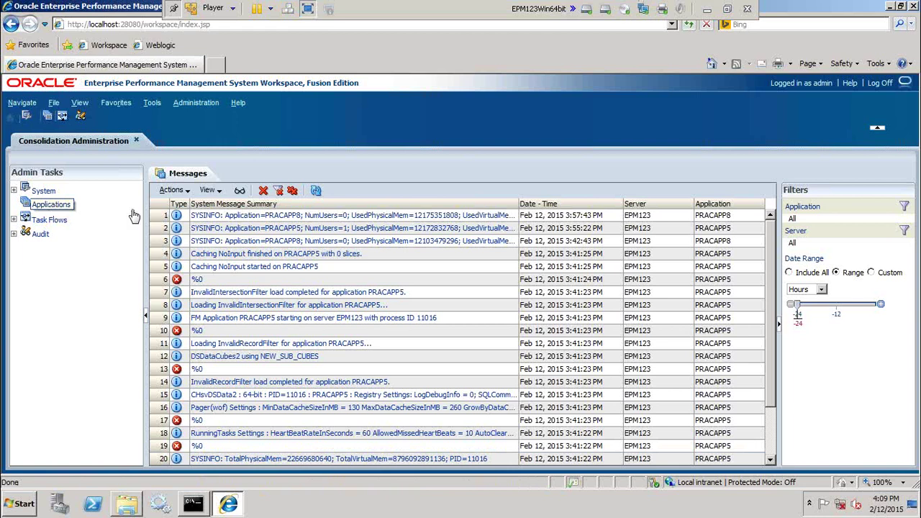
pyautogui.click(29, 498)
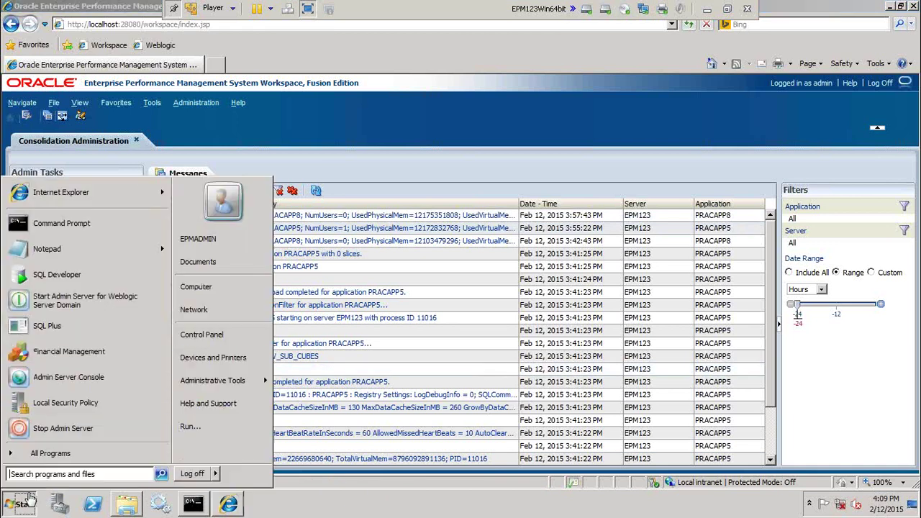
# Step: Launch the Financial Management client and start a new application profile with English language
pyautogui.click(60, 363)
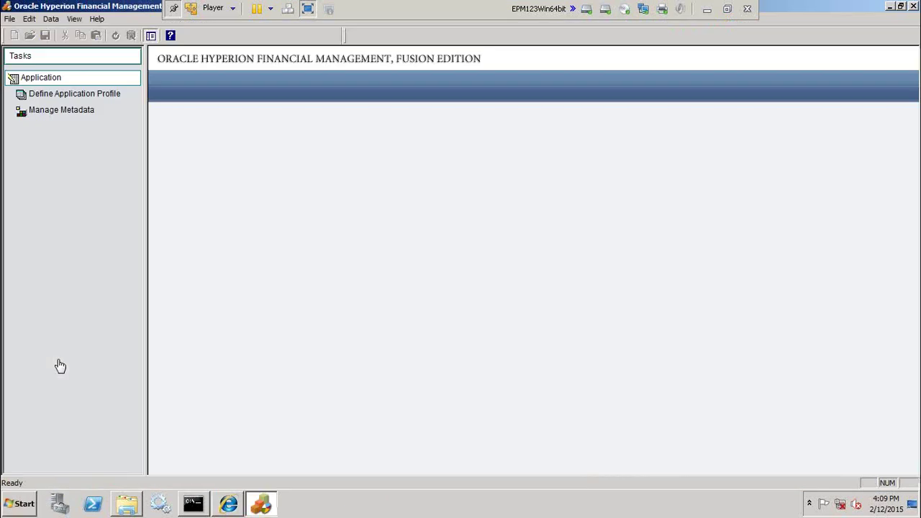
pyautogui.click(83, 98)
pyautogui.click(242, 466)
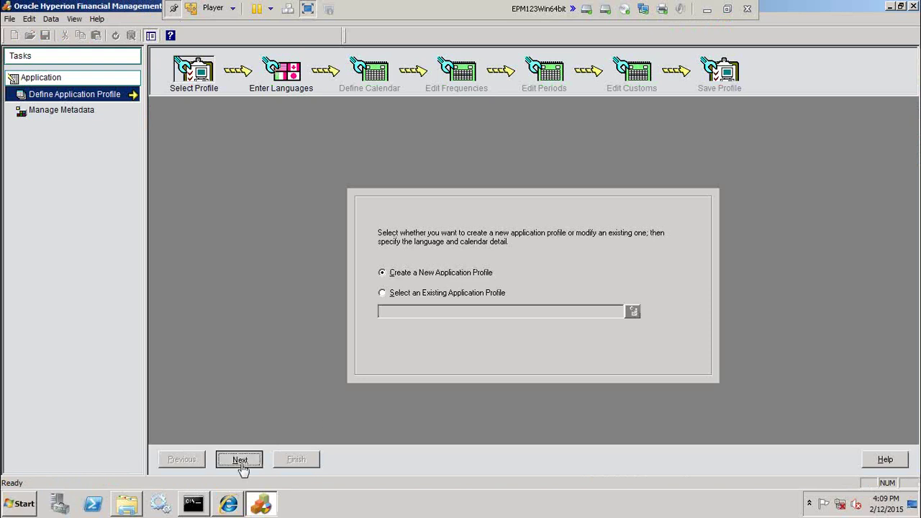
pyautogui.click(417, 261)
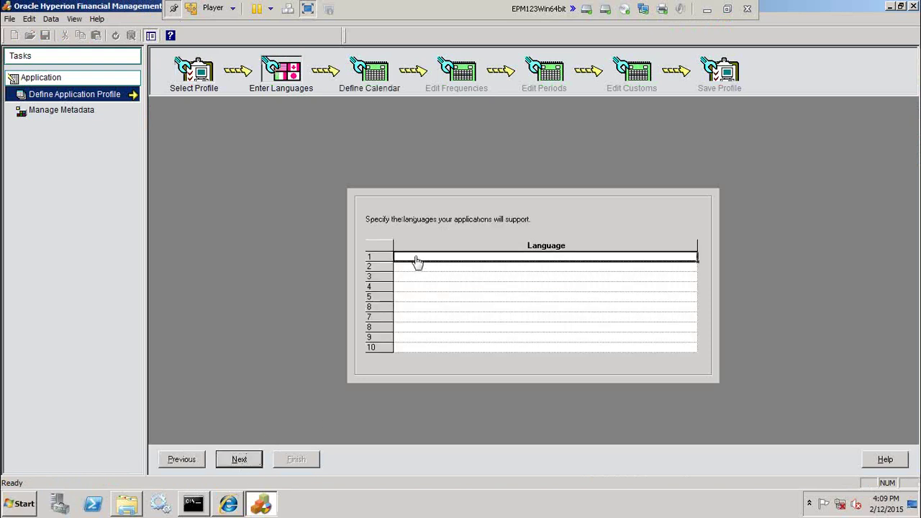
pyautogui.write('English')
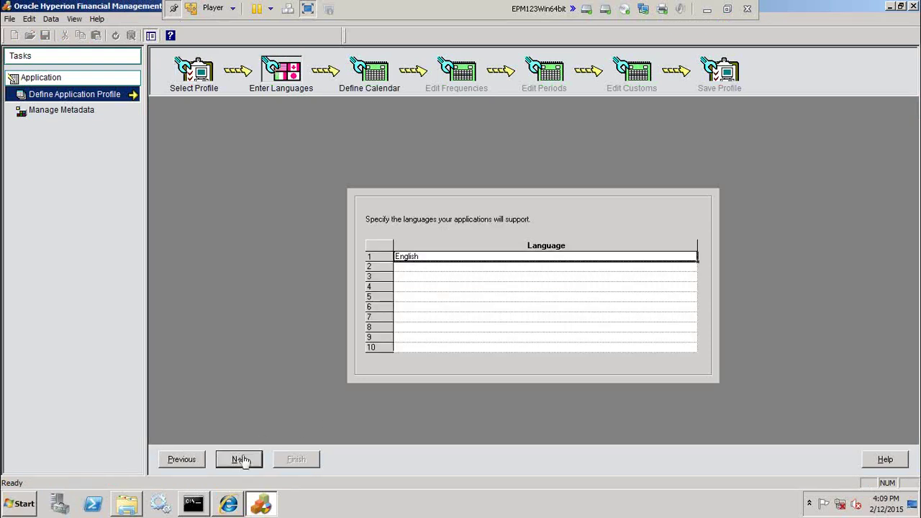
pyautogui.click(240, 460)
# Step: Choose a standard calendar with half-years, quarters and months, start year 2012, and advance to periods
pyautogui.click(391, 223)
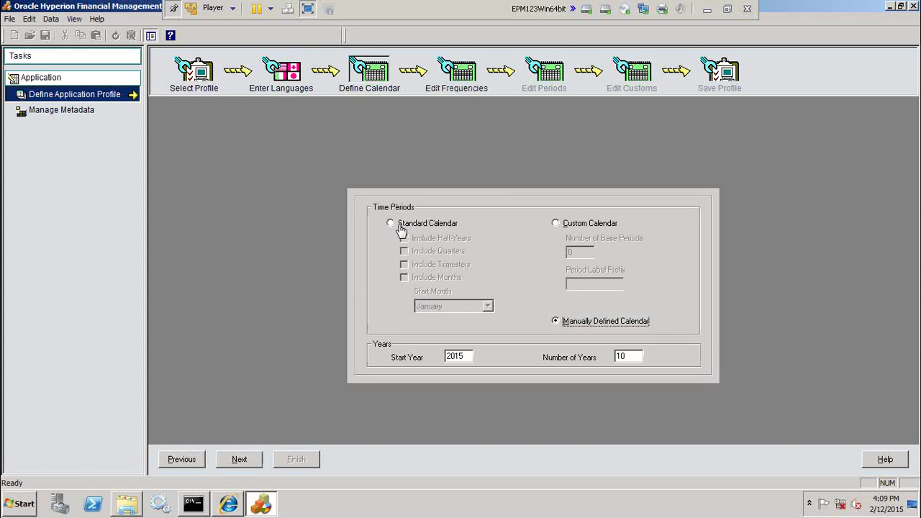
pyautogui.click(405, 250)
pyautogui.click(404, 238)
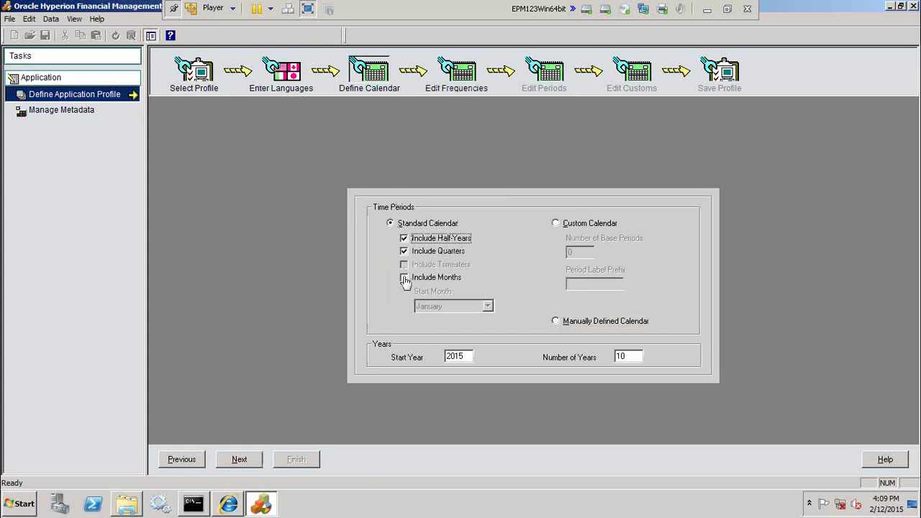
pyautogui.click(404, 277)
pyautogui.click(465, 359)
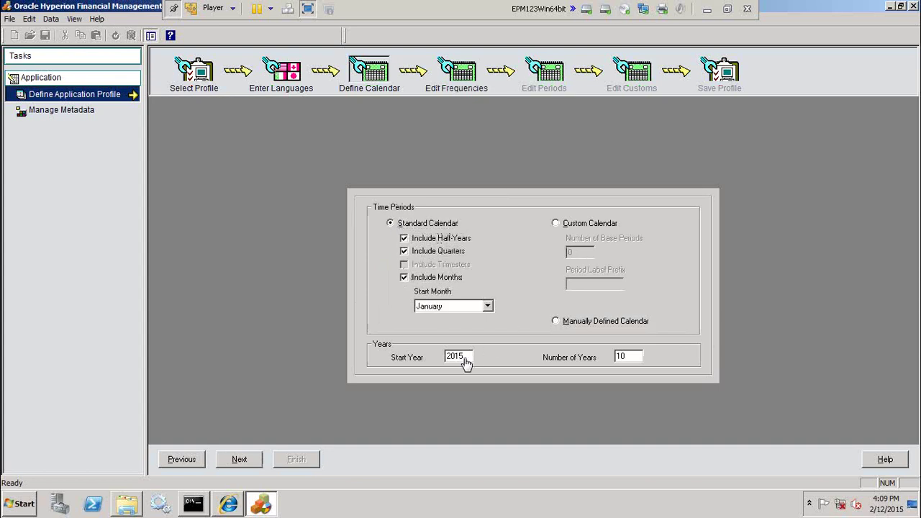
pyautogui.write('2012')
pyautogui.click(233, 464)
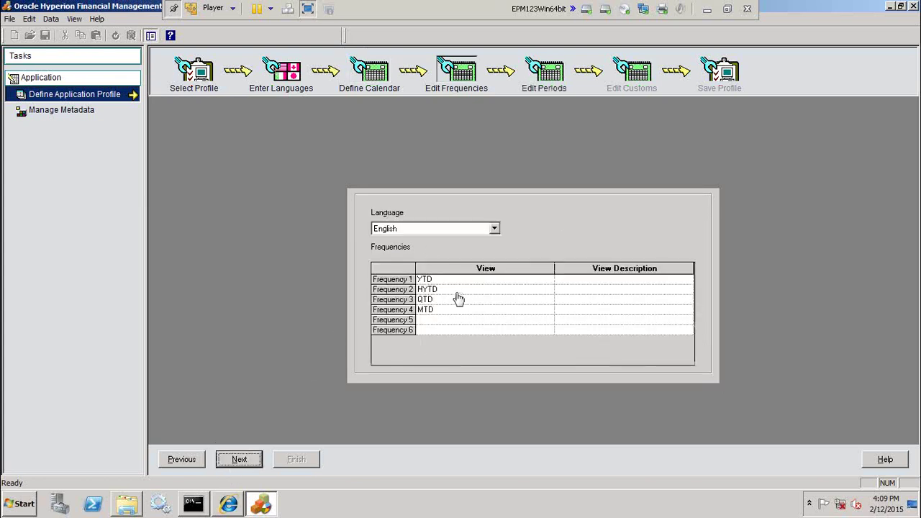
pyautogui.click(240, 460)
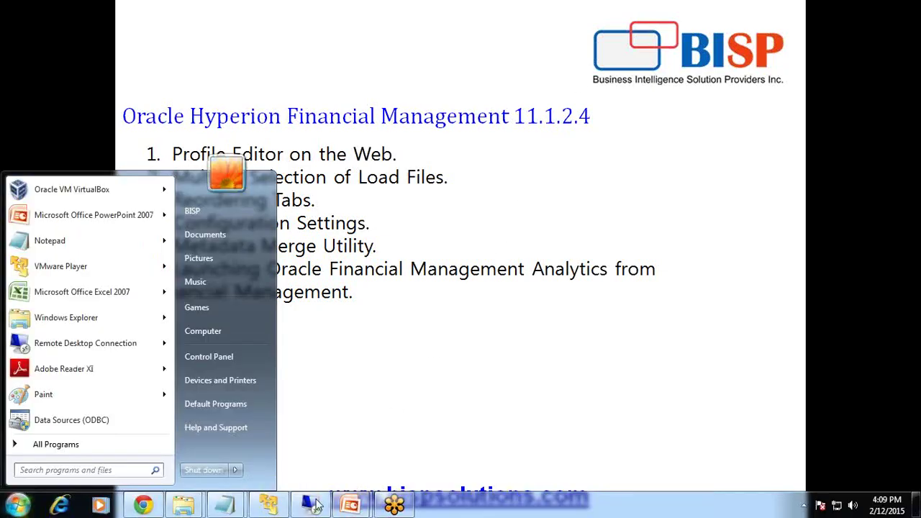
# Step: In the web Profile Editor, load the existing profile Stat_HFM11_1_2.per
pyautogui.click(266, 505)
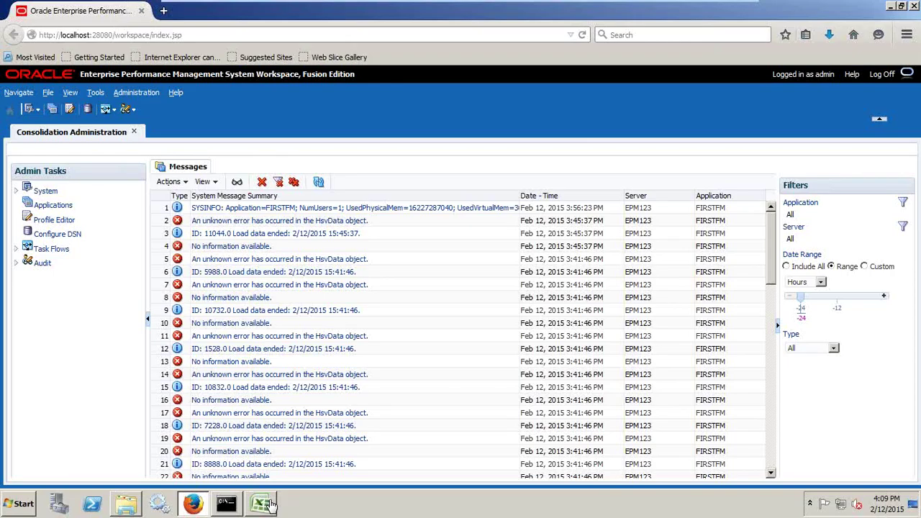
pyautogui.click(59, 222)
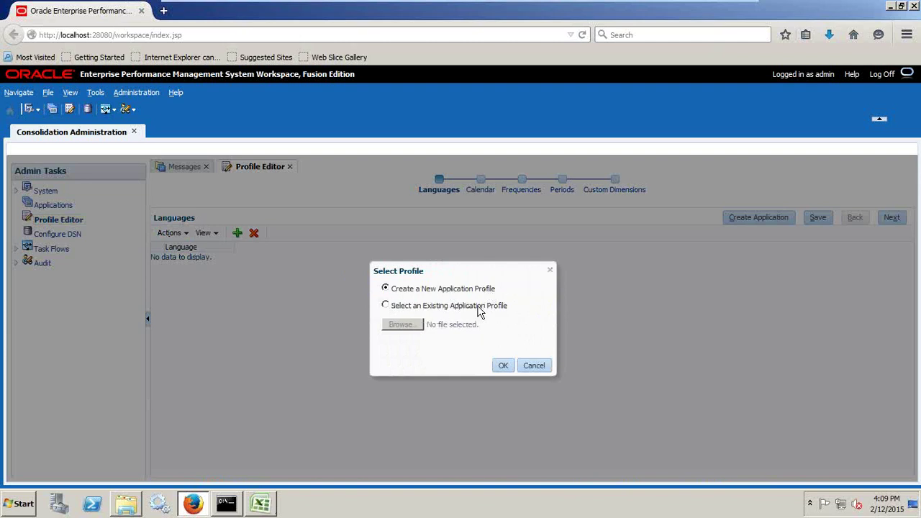
pyautogui.click(387, 306)
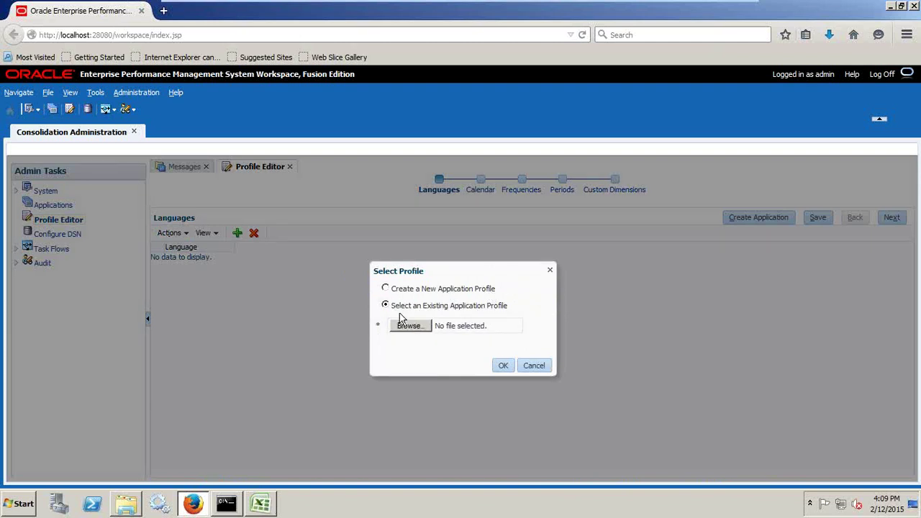
pyautogui.click(412, 329)
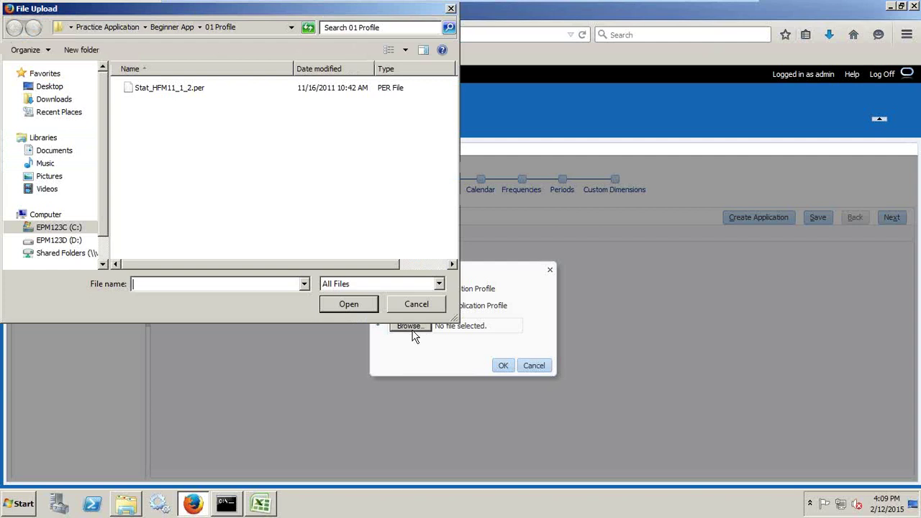
pyautogui.click(180, 92)
pyautogui.click(351, 305)
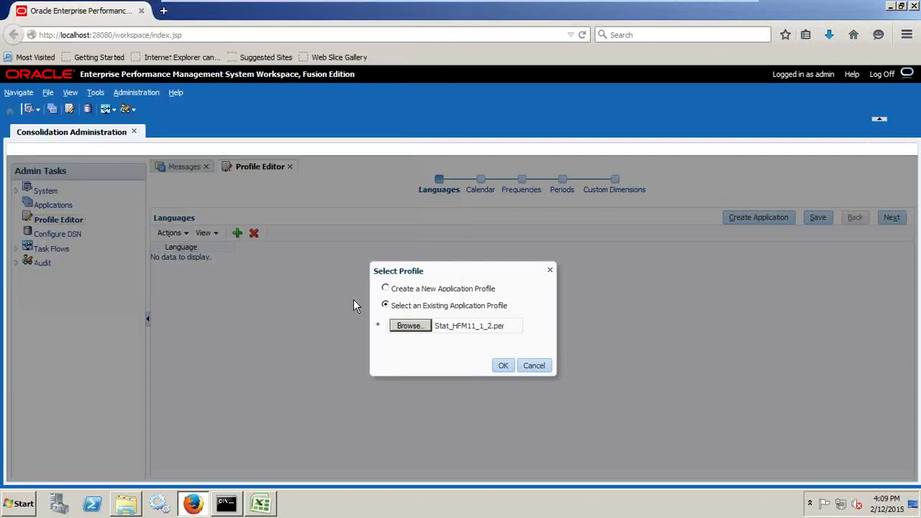
pyautogui.click(503, 365)
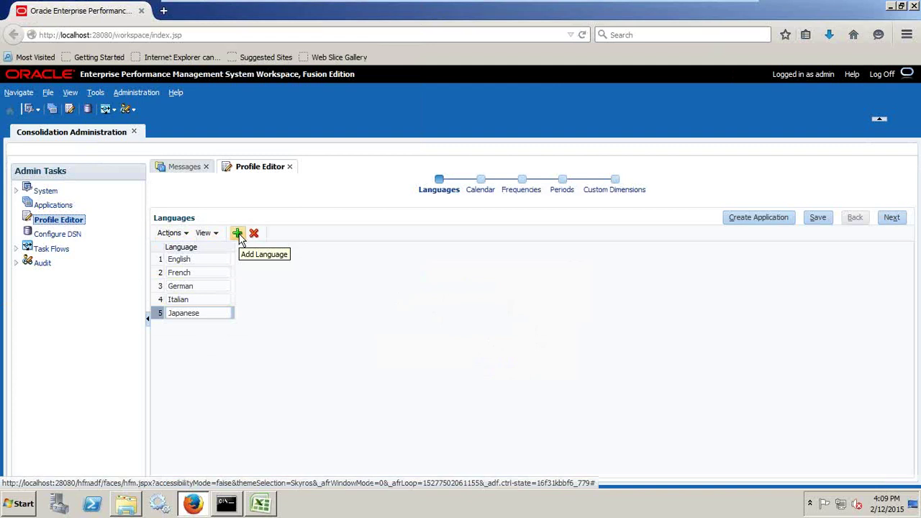
# Step: Give the profile a standard calendar with half-years, quarters and months, then advance to frequencies
pyautogui.click(891, 217)
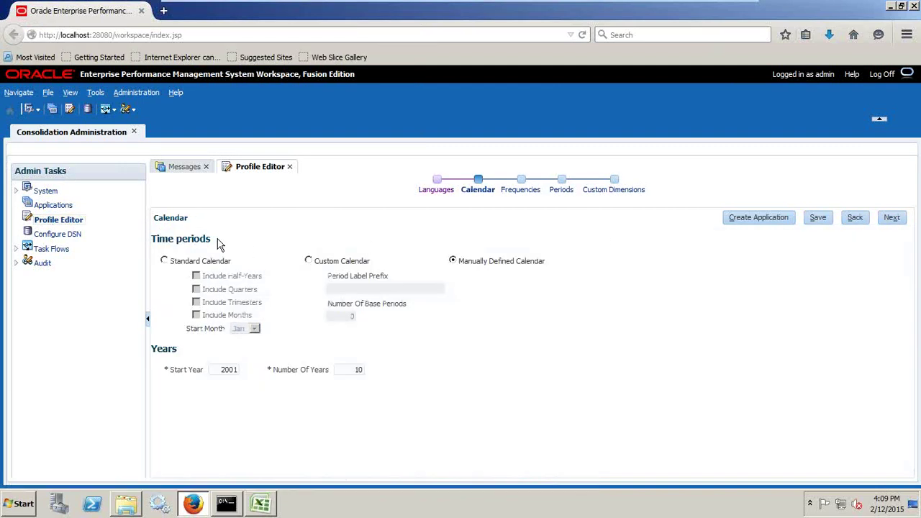
pyautogui.click(164, 261)
pyautogui.click(308, 260)
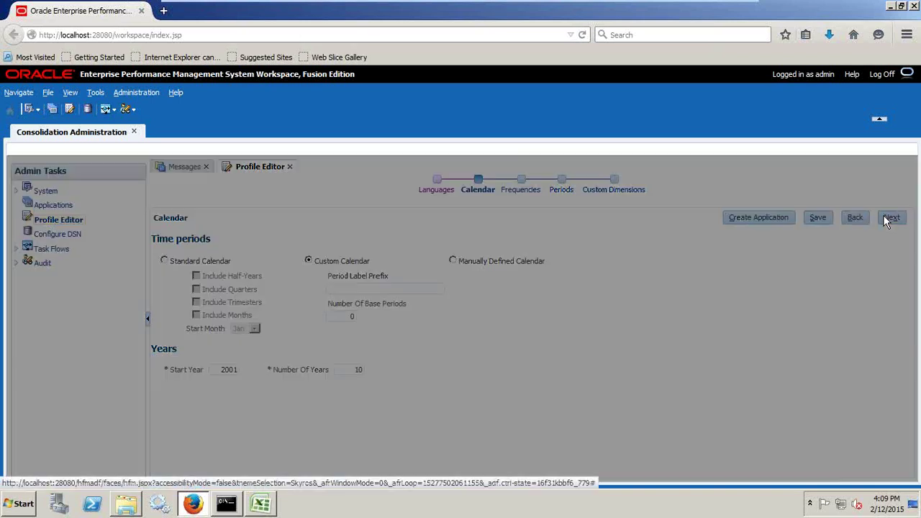
pyautogui.click(501, 348)
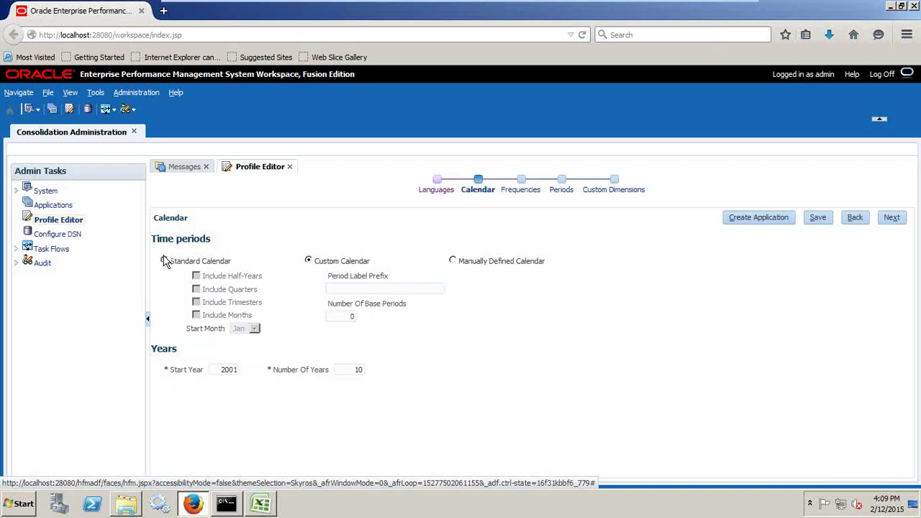
pyautogui.click(164, 261)
pyautogui.click(196, 276)
pyautogui.click(196, 290)
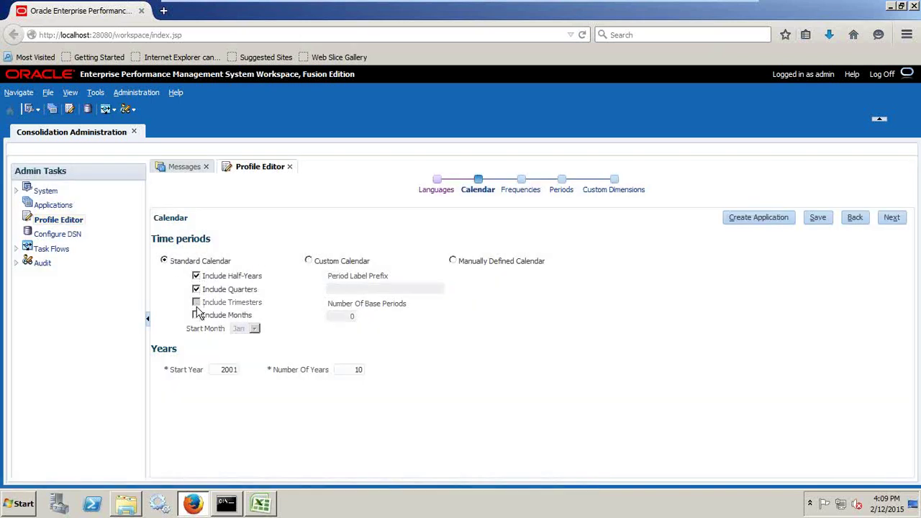
pyautogui.click(197, 315)
pyautogui.click(893, 219)
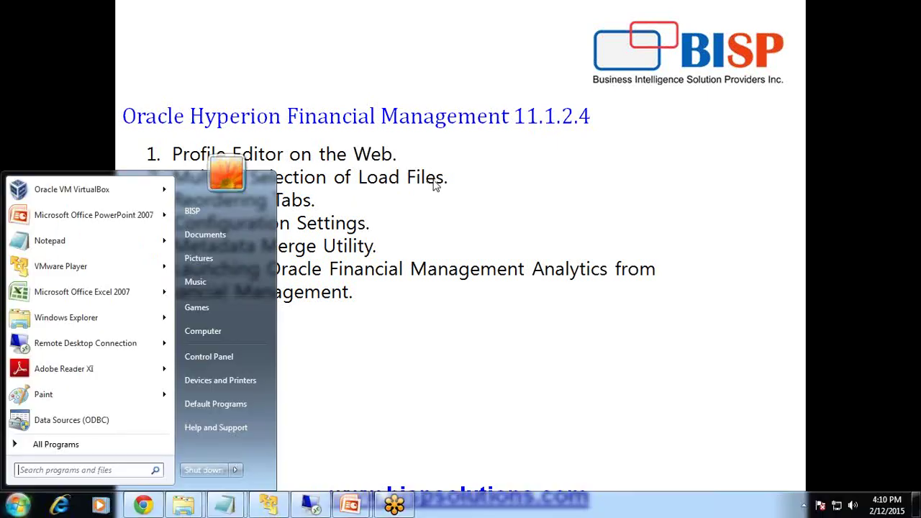
# Step: From the Applications list, open the FirstFM application
pyautogui.click(267, 504)
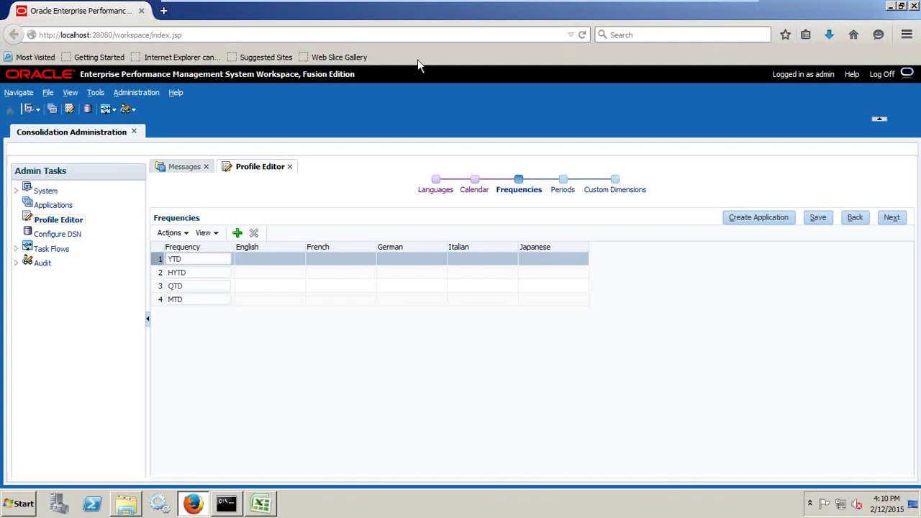
pyautogui.moveTo(62, 205); pyautogui.dragTo(81, 219)
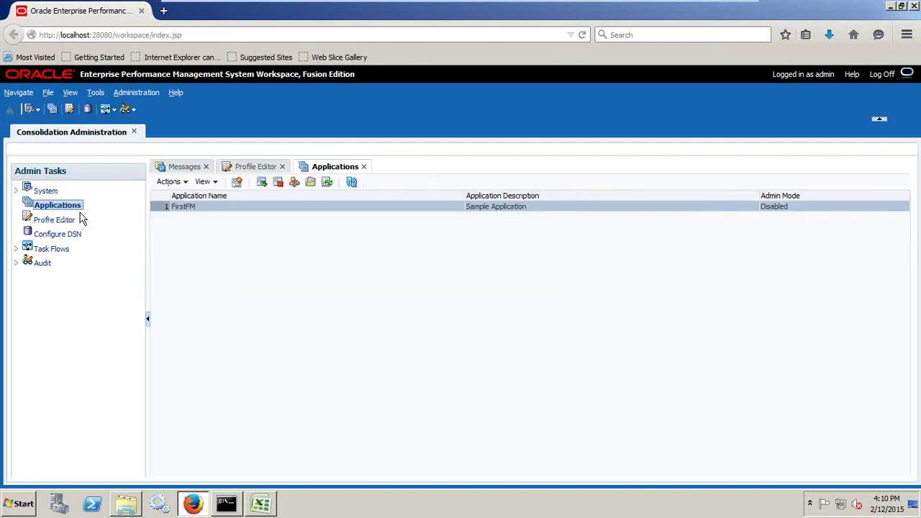
pyautogui.click(201, 207)
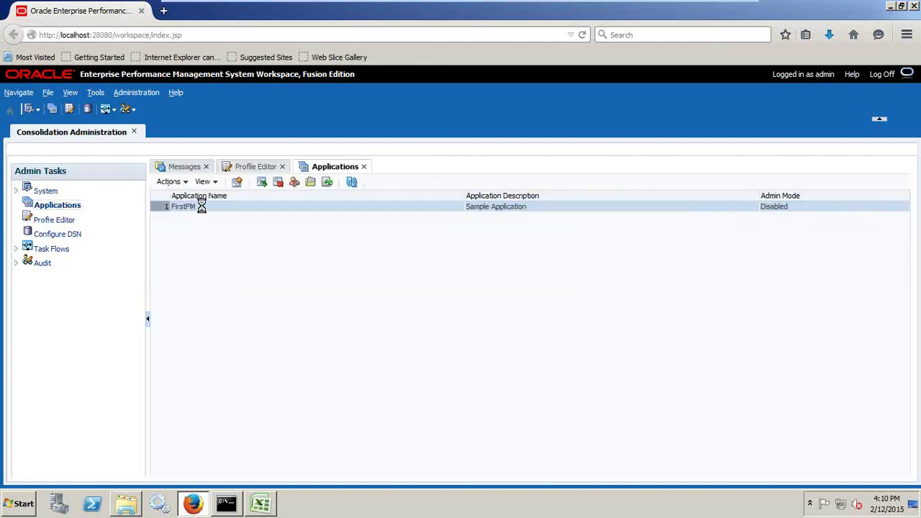
pyautogui.rightClick(201, 206)
pyautogui.click(227, 257)
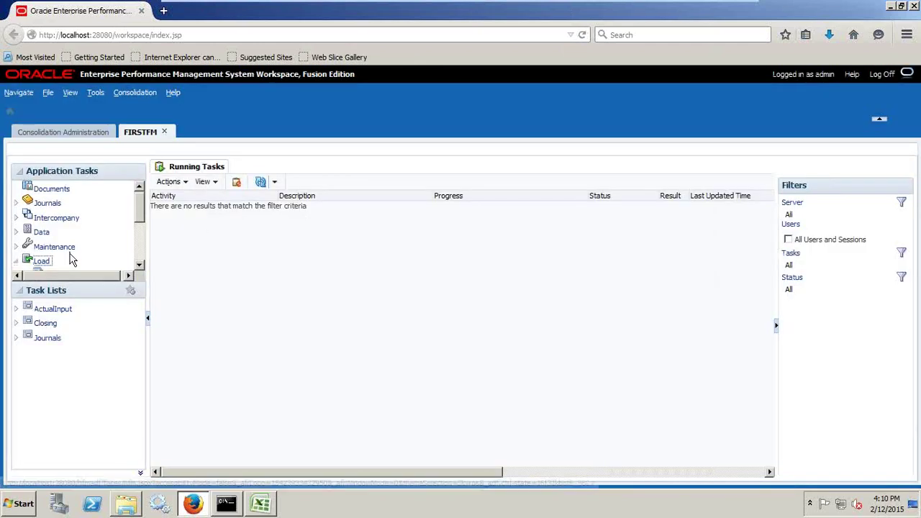
# Step: On FirstFM's Load Data page, drop seven Stat .dat files from DataFiles and start the load
pyautogui.doubleClick(49, 261)
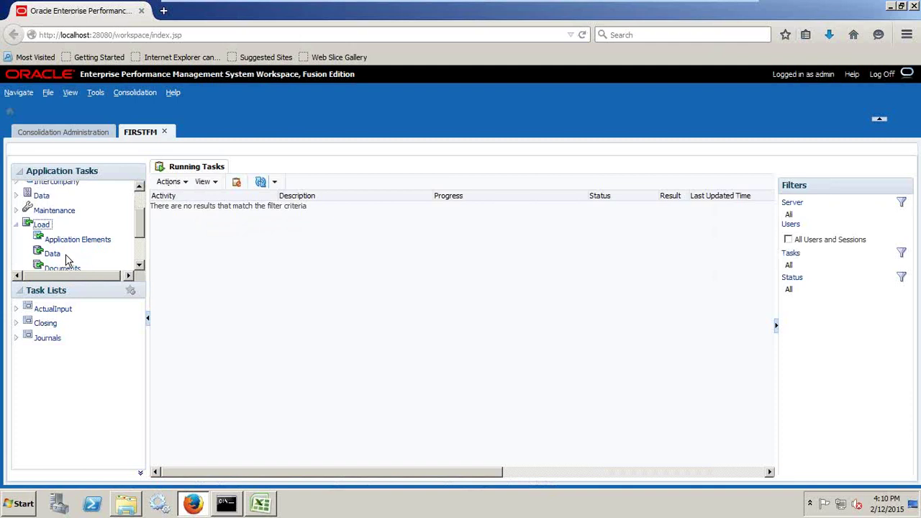
pyautogui.click(60, 254)
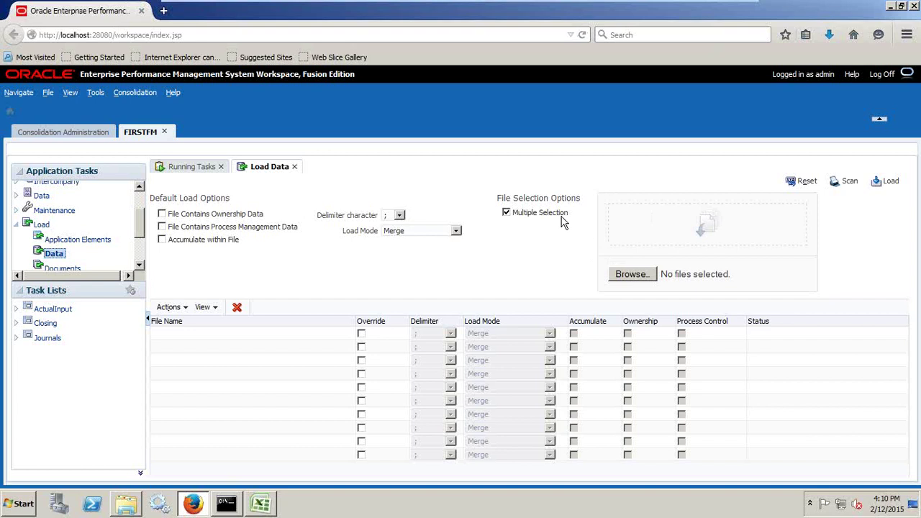
pyautogui.click(126, 504)
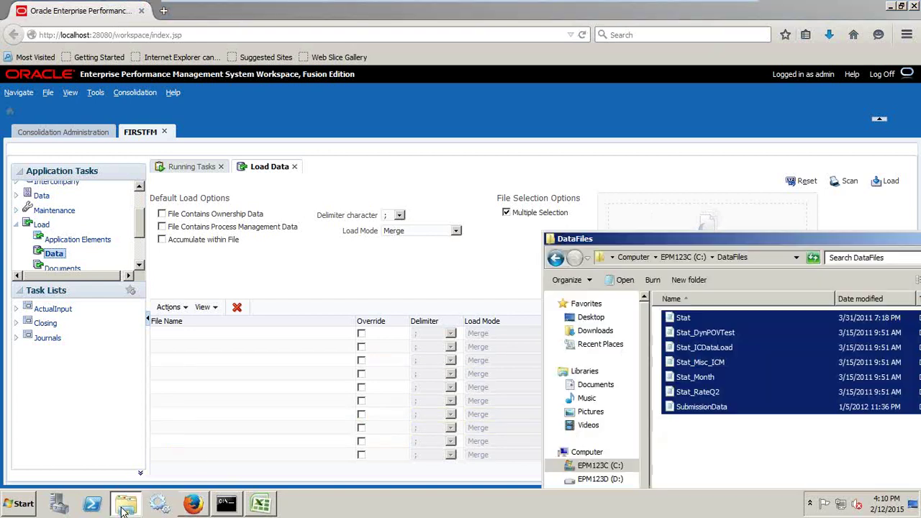
pyautogui.moveTo(715, 316); pyautogui.dragTo(709, 223)
pyautogui.moveTo(827, 266); pyautogui.dragTo(838, 273)
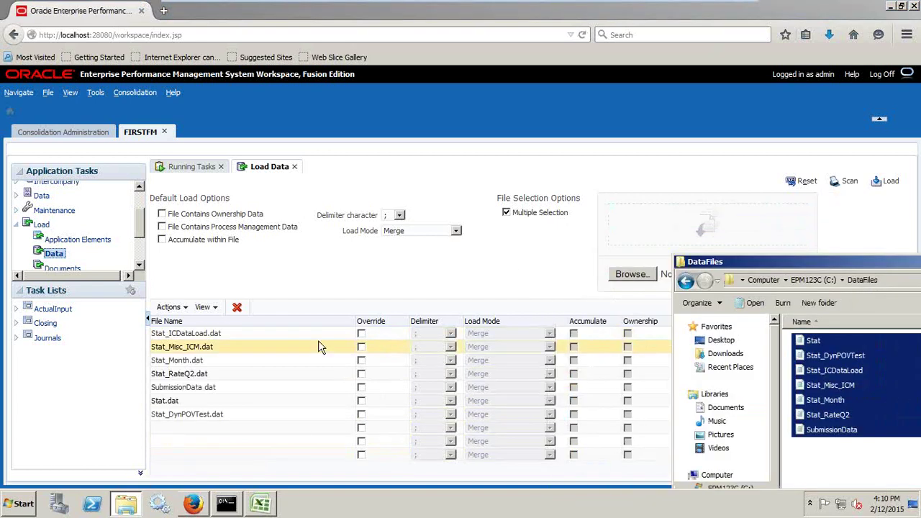
pyautogui.click(890, 181)
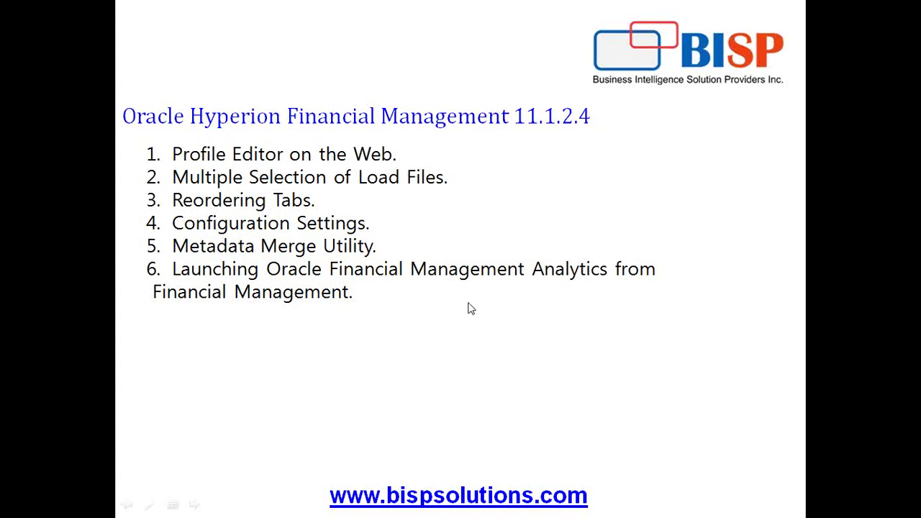
pyautogui.press('super')
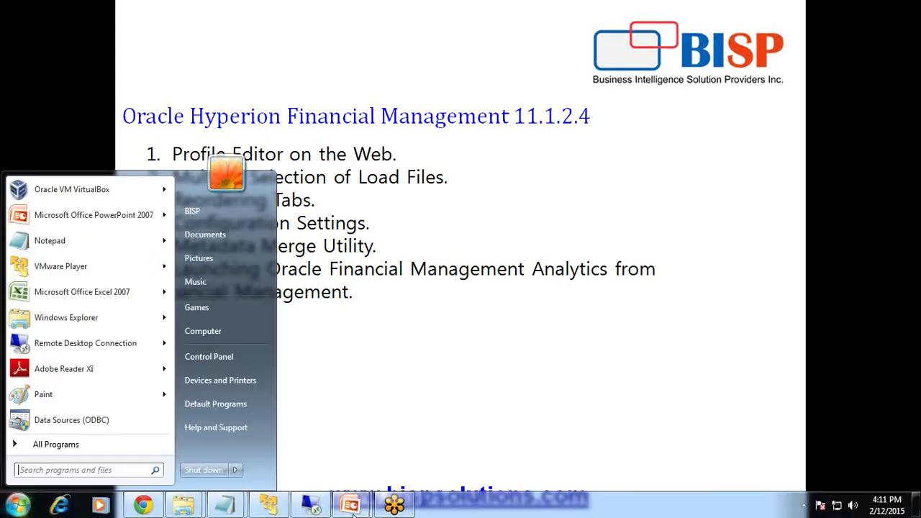
# Step: In the 11.1.2.3 VM's browser, open Applications and then the PracApp5 application
pyautogui.click(311, 506)
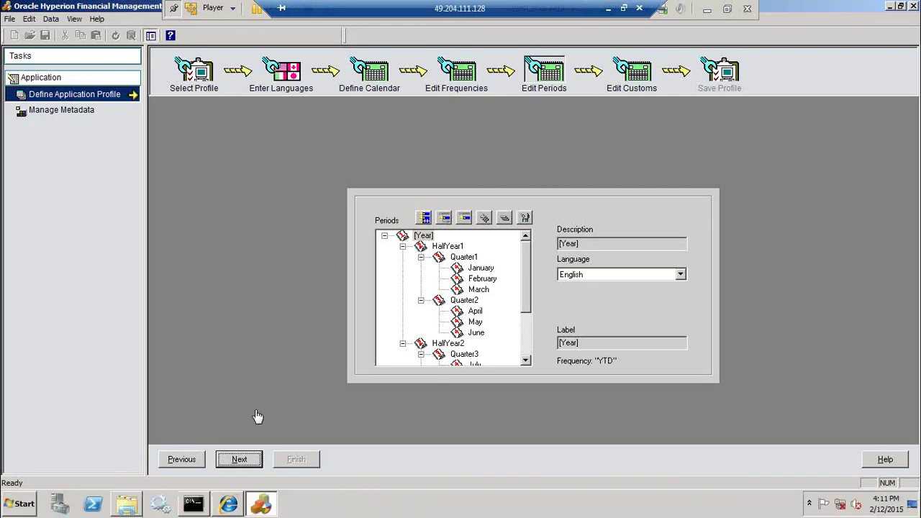
pyautogui.click(228, 504)
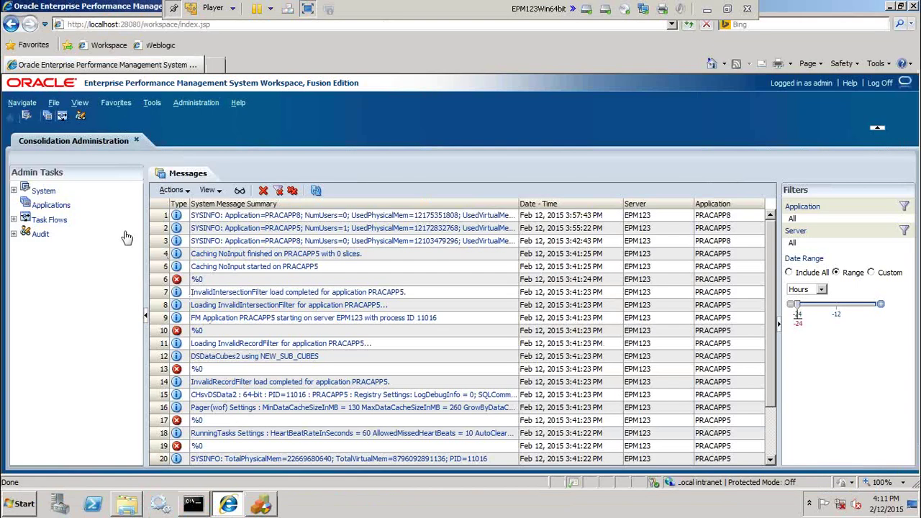
pyautogui.rightClick(56, 207)
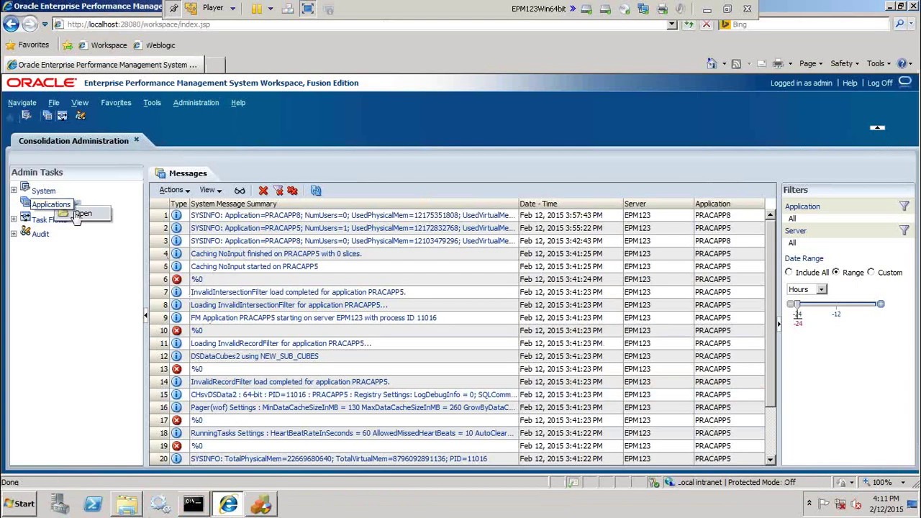
pyautogui.click(80, 215)
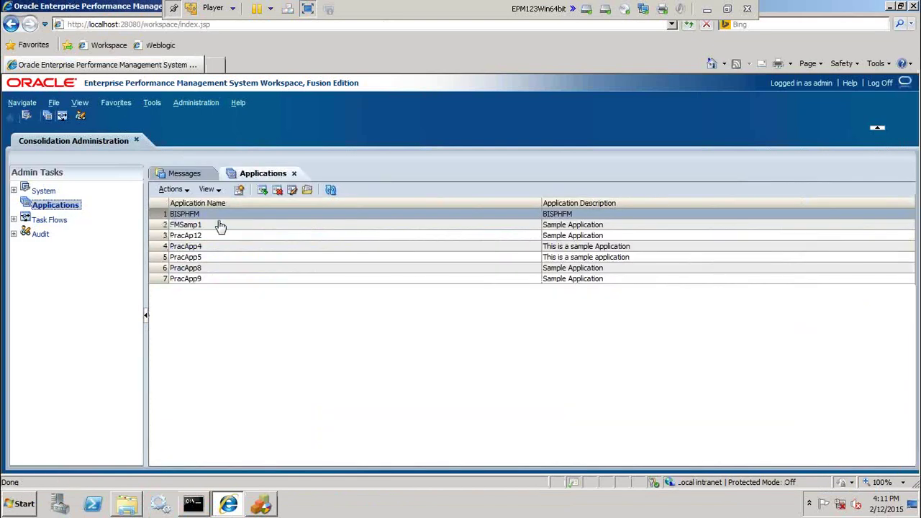
pyautogui.rightClick(205, 259)
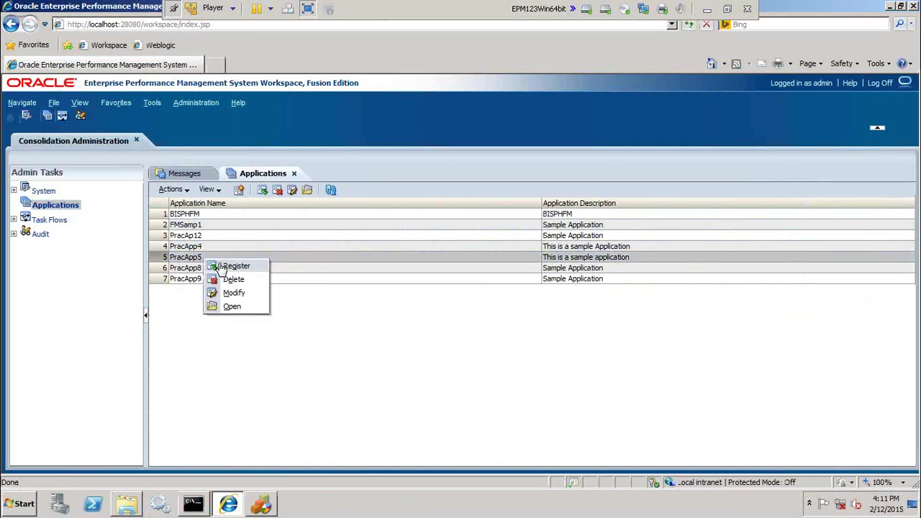
pyautogui.click(232, 308)
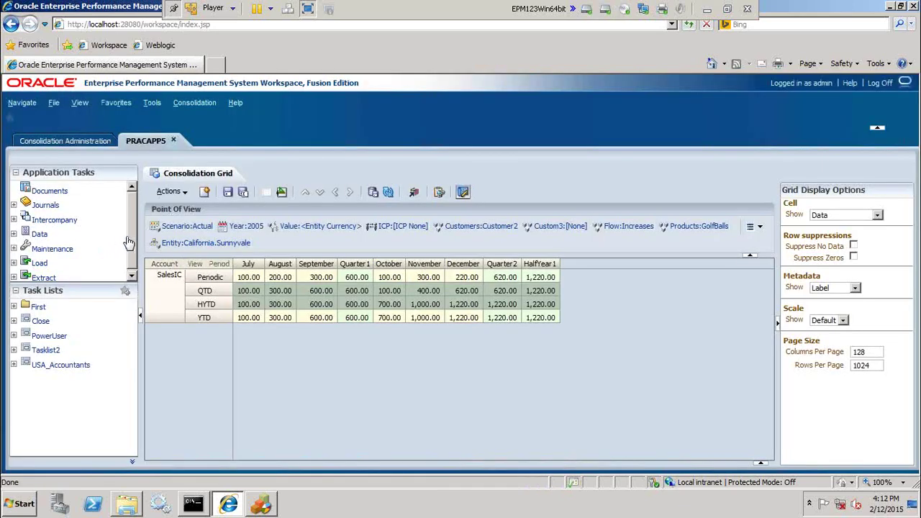
# Step: Browse the Data and Maintenance task groups, then expand Load and open its Data page for PRACAPP5
pyautogui.click(130, 247)
pyautogui.click(13, 233)
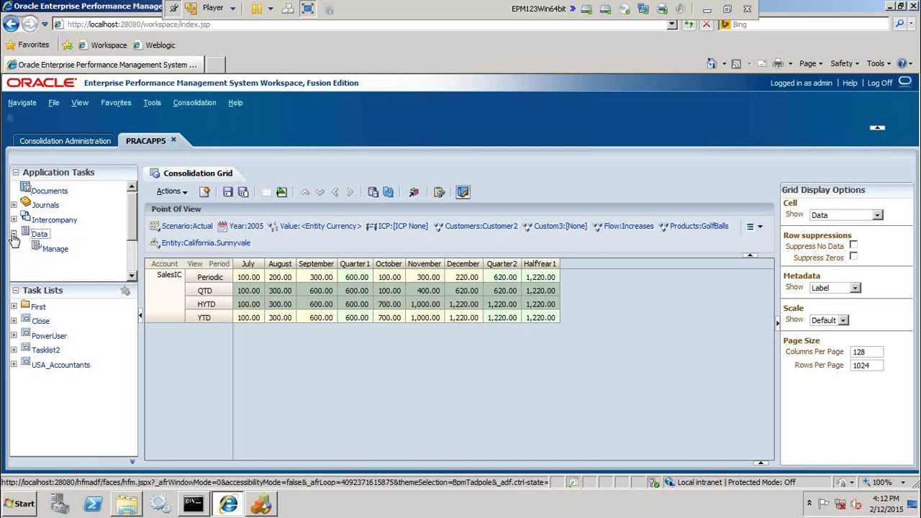
pyautogui.moveTo(134, 224); pyautogui.dragTo(136, 246)
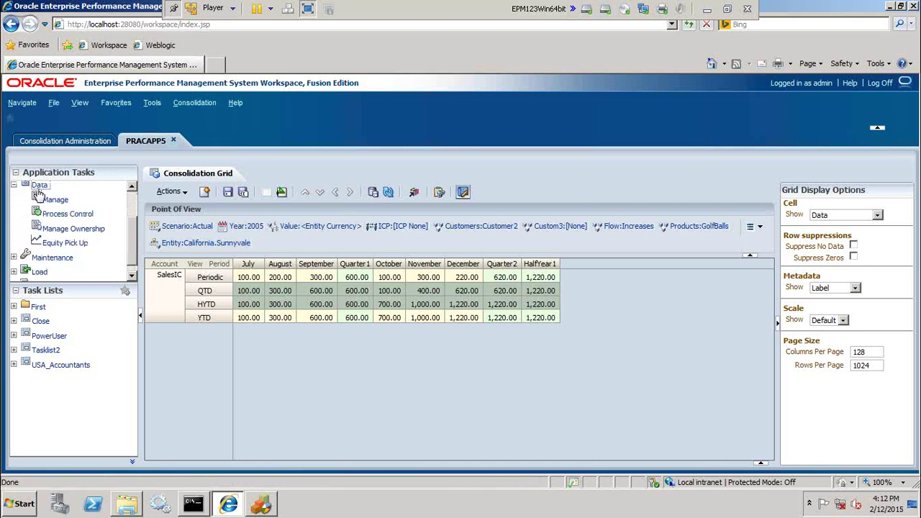
pyautogui.click(14, 185)
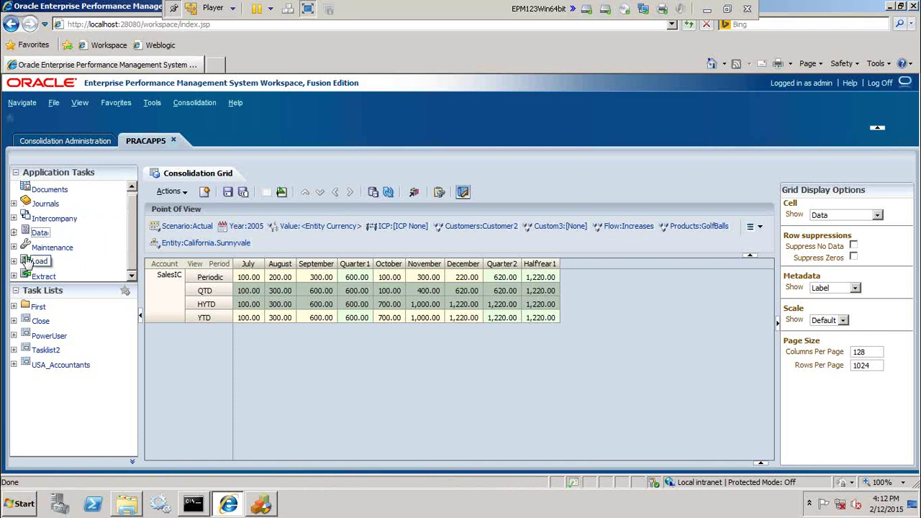
pyautogui.click(15, 249)
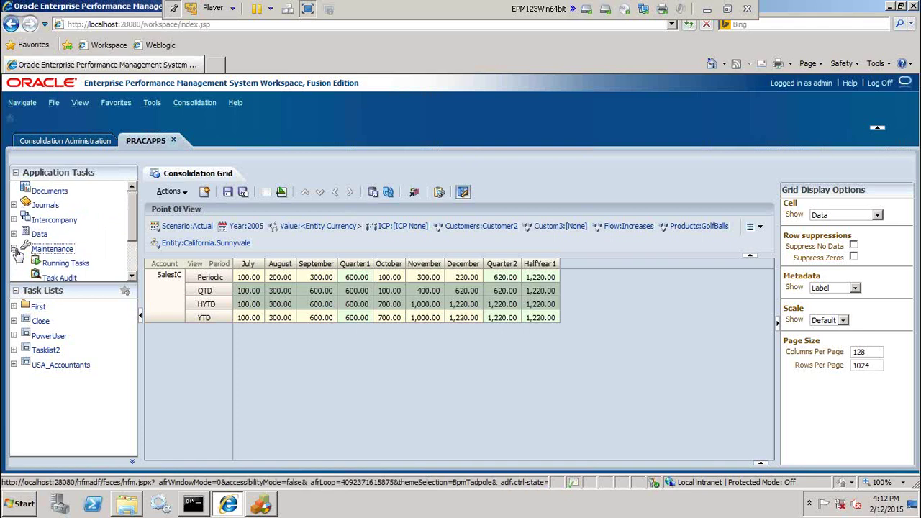
pyautogui.click(14, 249)
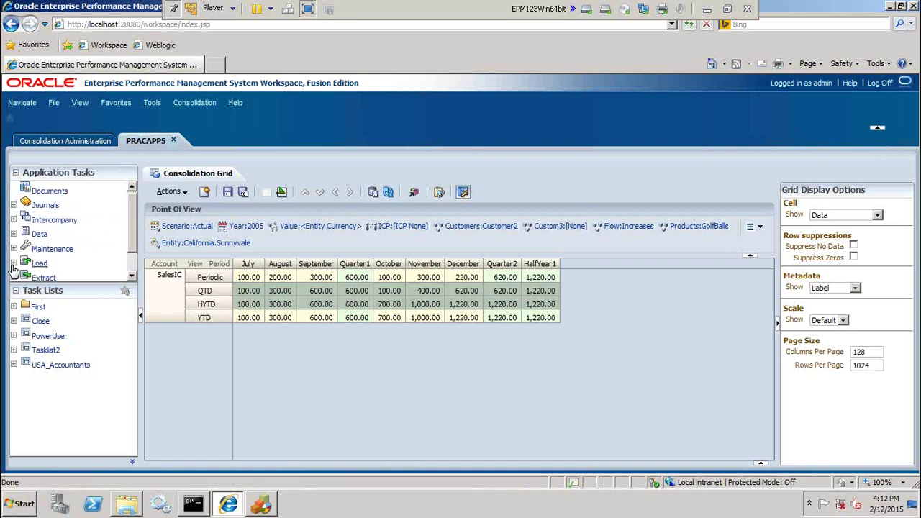
pyautogui.click(40, 263)
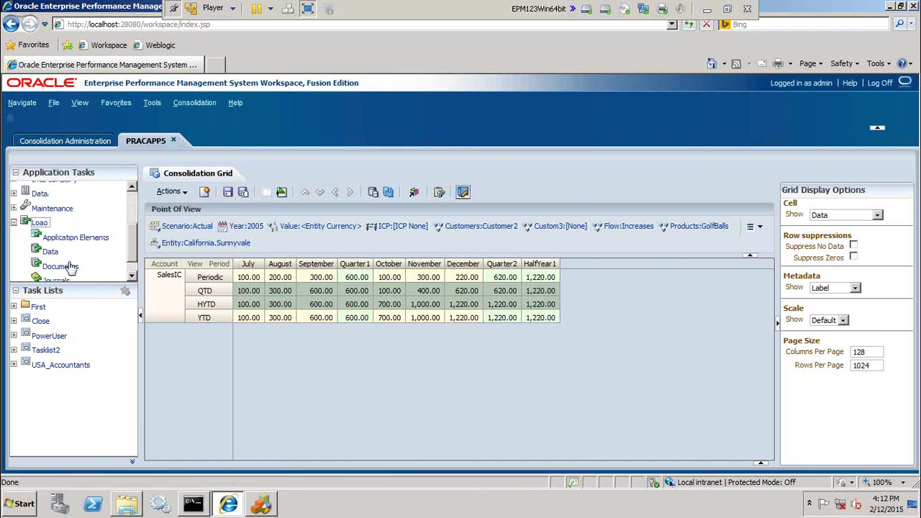
pyautogui.click(51, 219)
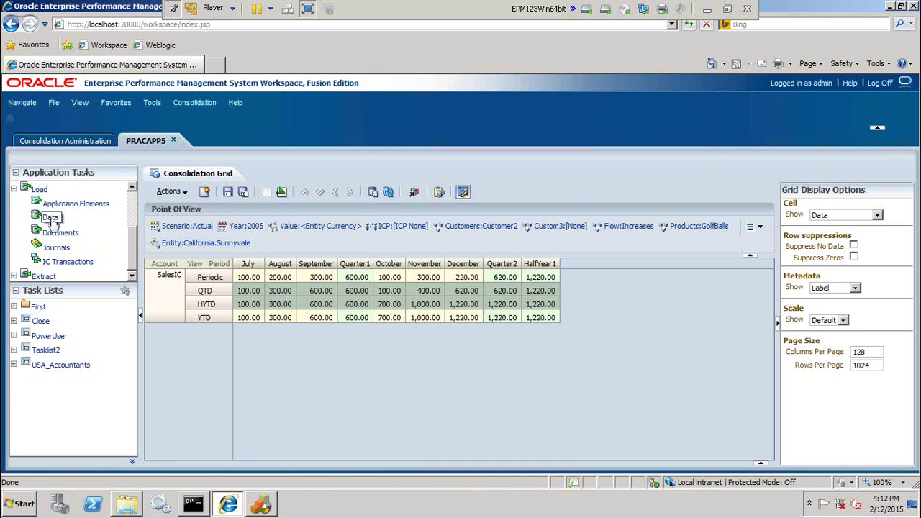
pyautogui.click(51, 218)
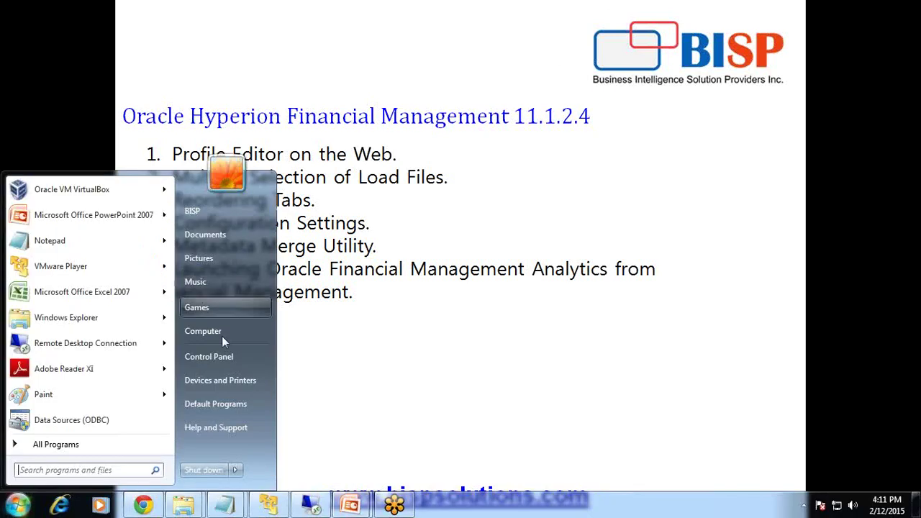
# Step: Preview the Load Data page's Reorder Tabs list, then cancel without changing the tab order
pyautogui.click(279, 497)
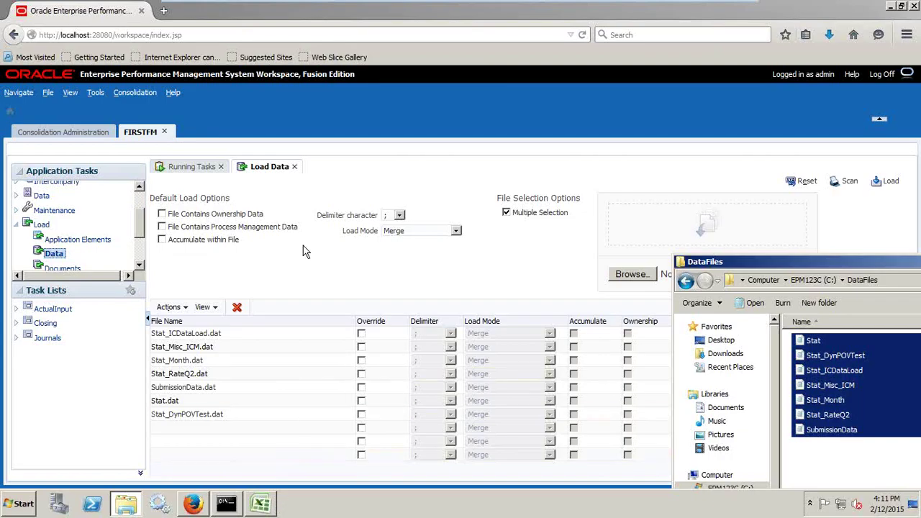
pyautogui.click(267, 166)
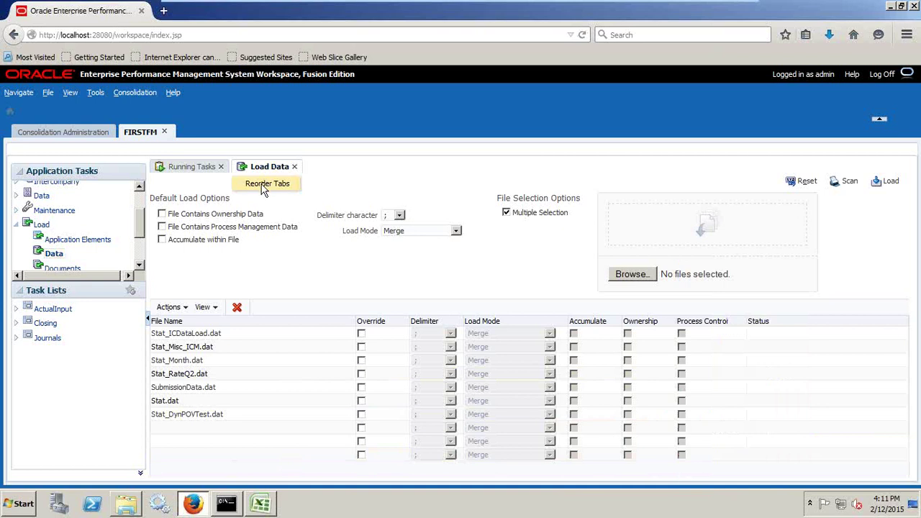
pyautogui.click(285, 185)
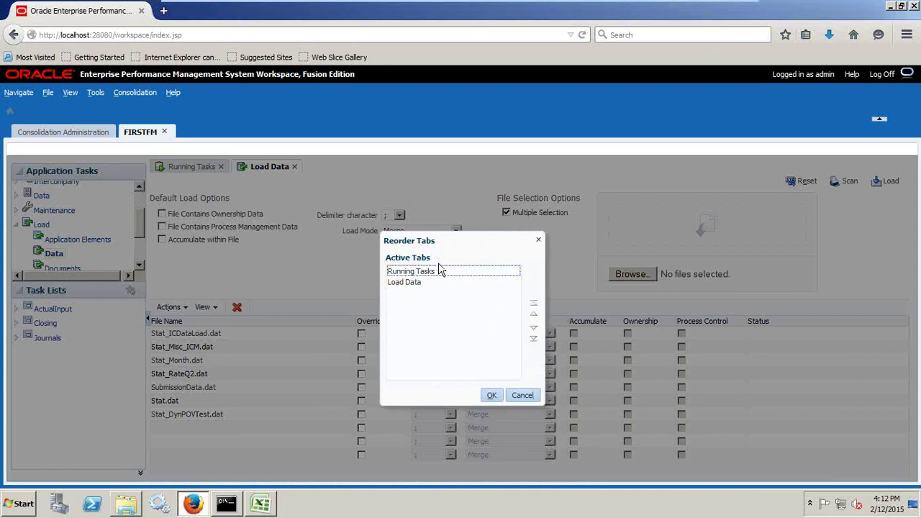
pyautogui.click(523, 396)
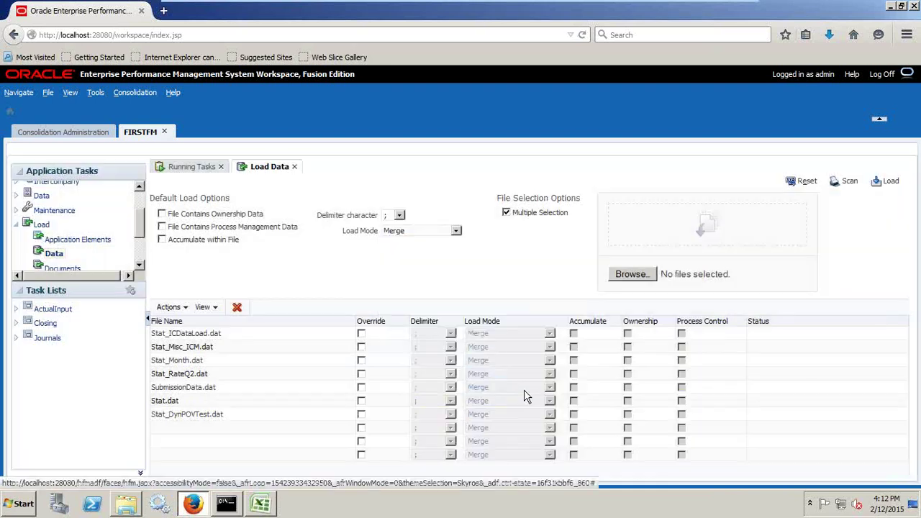
# Step: Open Configure DSN under Consolidation Administration, compare with the 11.1.2.3 session, then return to 11.1.2.4
pyautogui.click(63, 135)
pyautogui.click(58, 237)
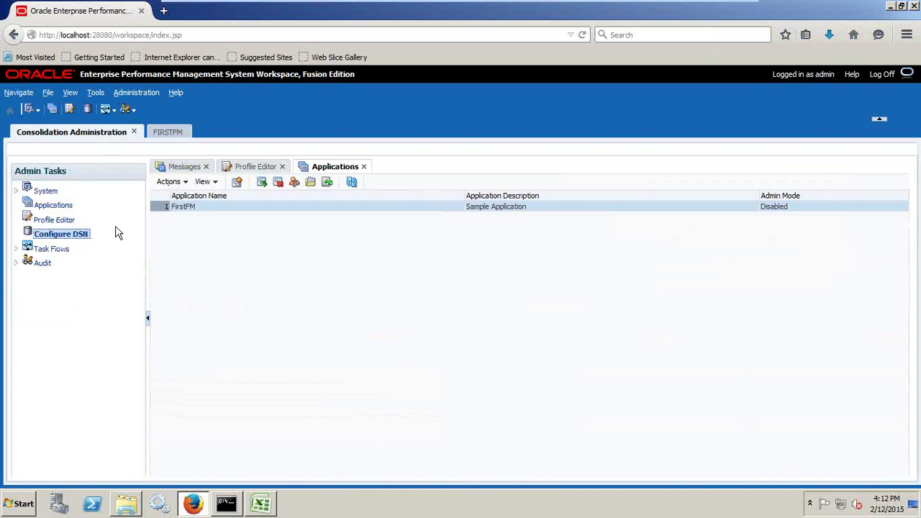
pyautogui.moveTo(616, 4)
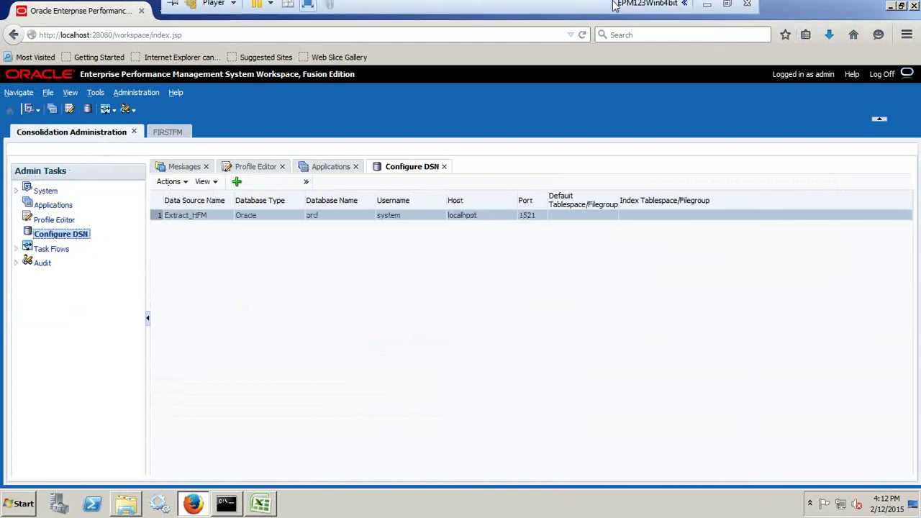
pyautogui.click(710, 10)
pyautogui.press('super')
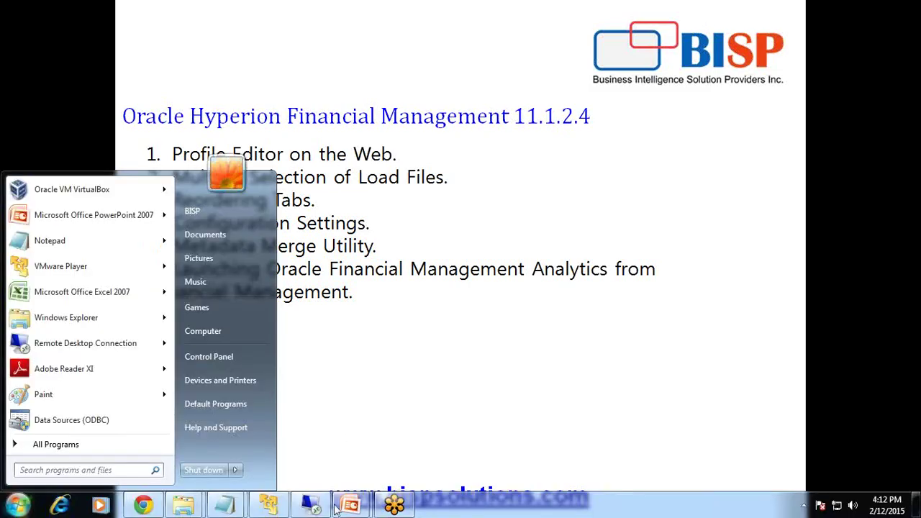
pyautogui.click(314, 505)
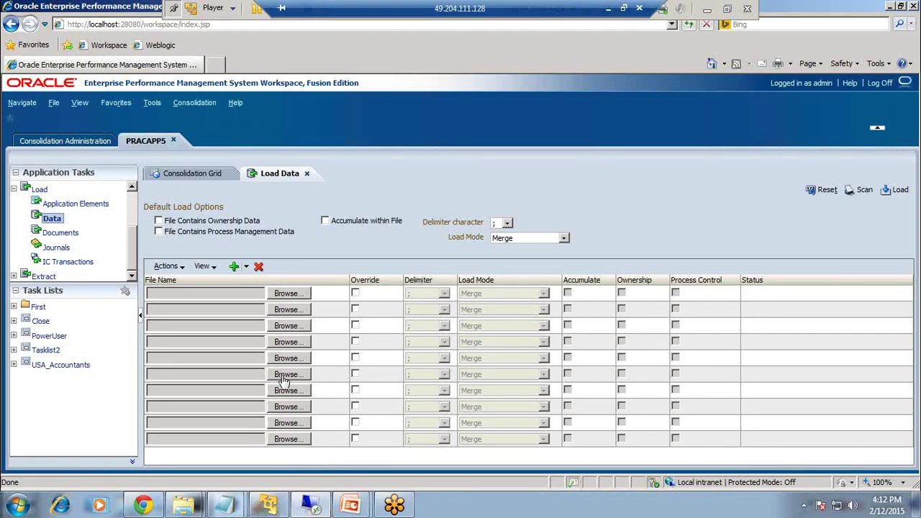
pyautogui.click(75, 143)
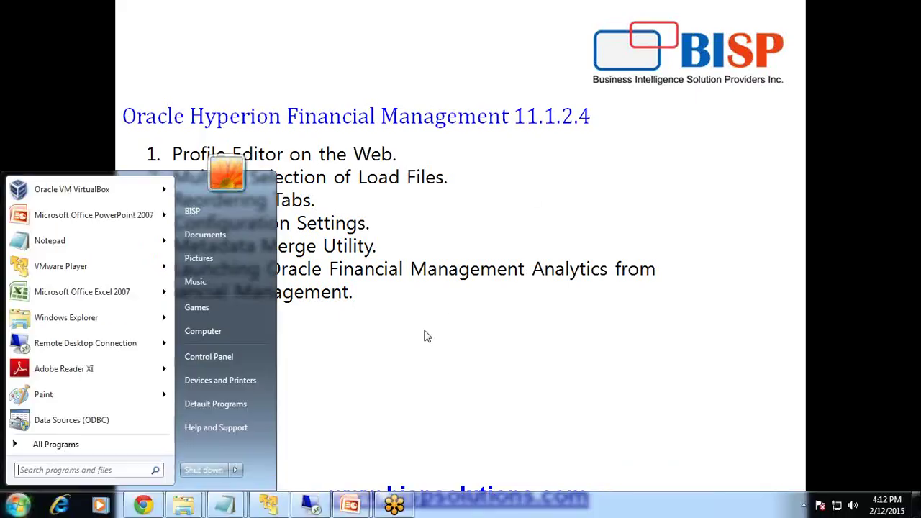
pyautogui.click(277, 503)
pyautogui.moveTo(278, 504)
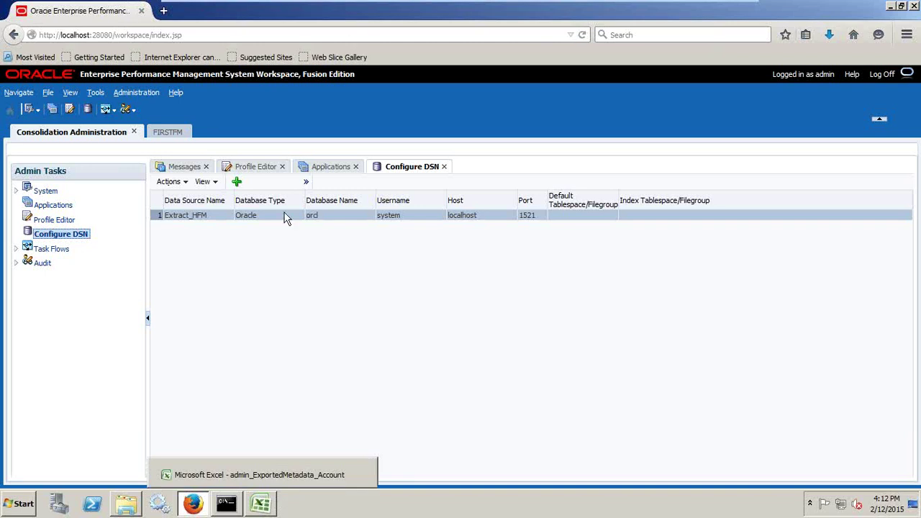
# Step: Edit the Extract_HFM data source, keep Oracle as database type, and test its connection
pyautogui.click(200, 218)
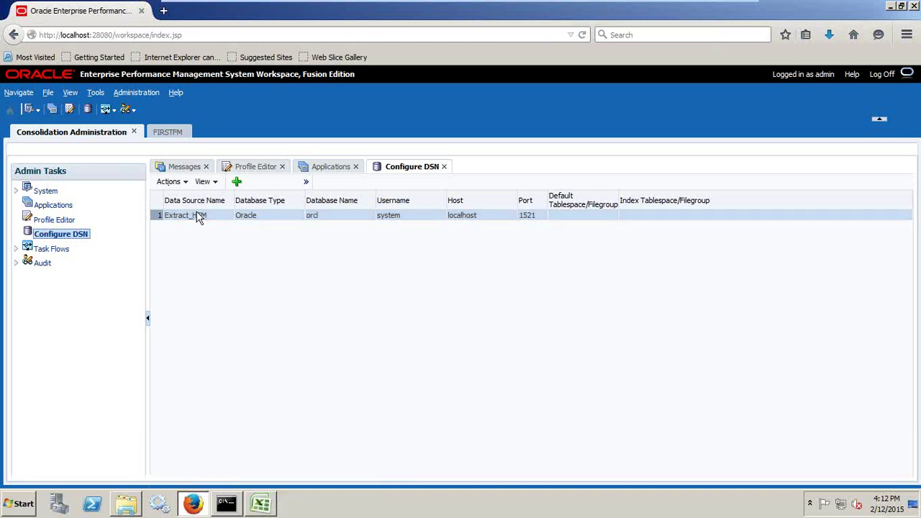
pyautogui.rightClick(199, 216)
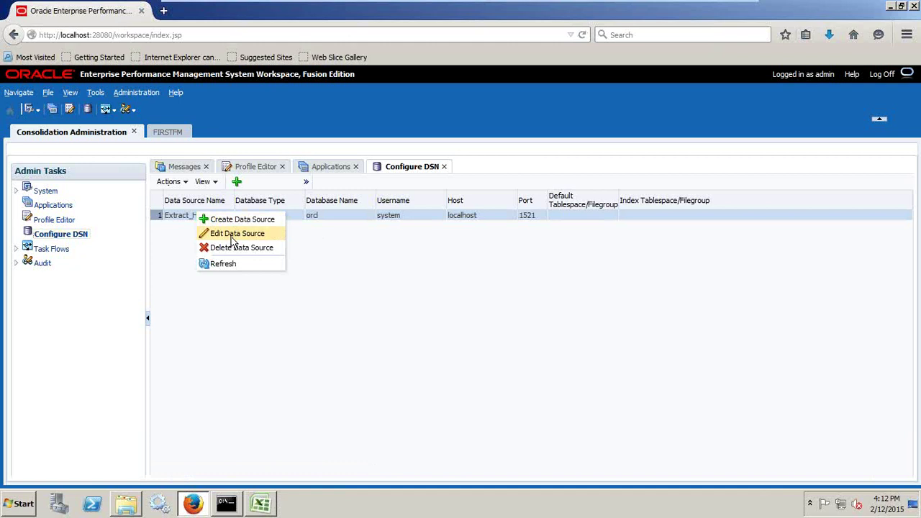
pyautogui.click(232, 234)
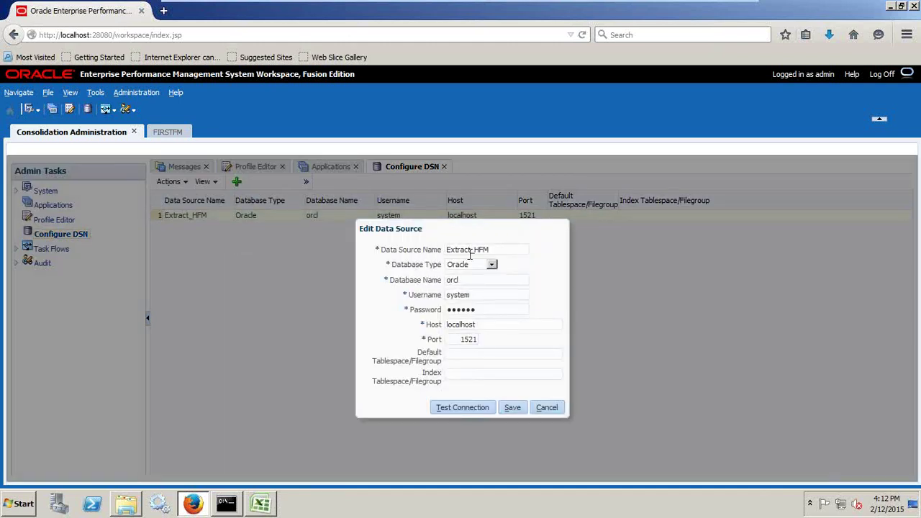
pyautogui.click(468, 264)
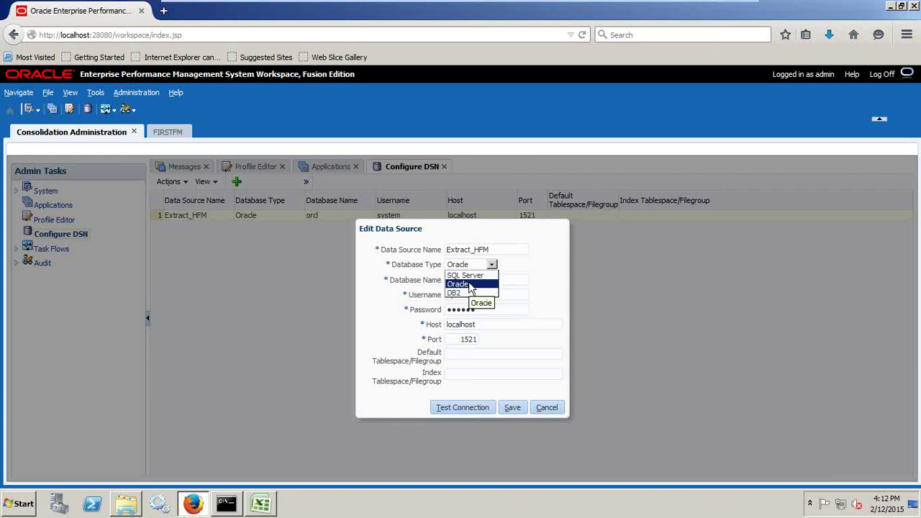
pyautogui.click(467, 284)
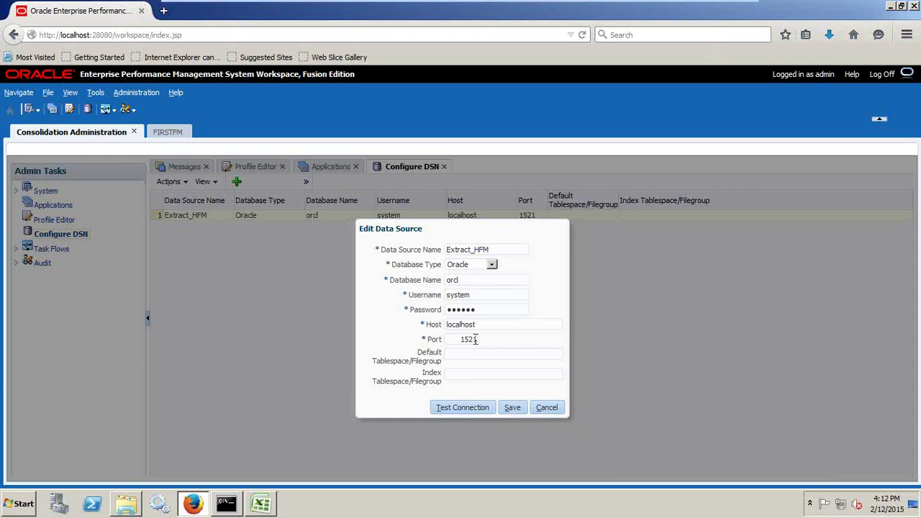
pyautogui.click(461, 407)
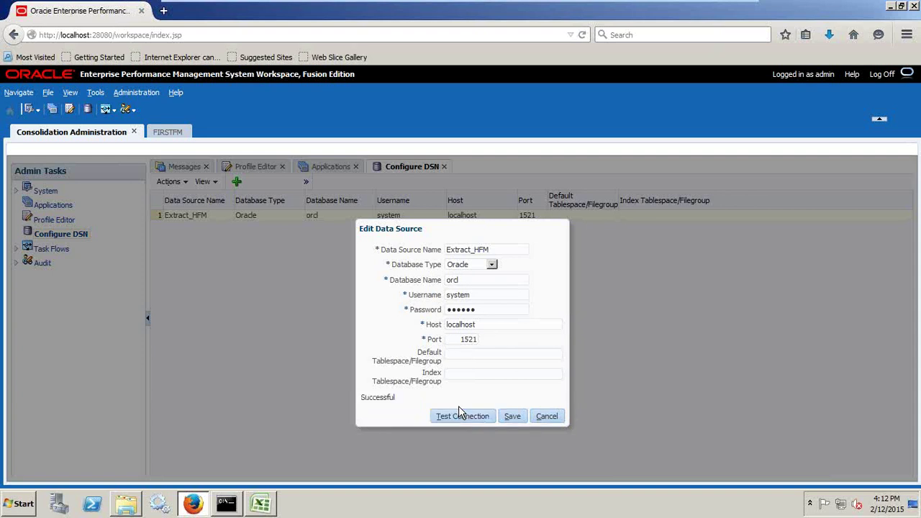
pyautogui.click(501, 415)
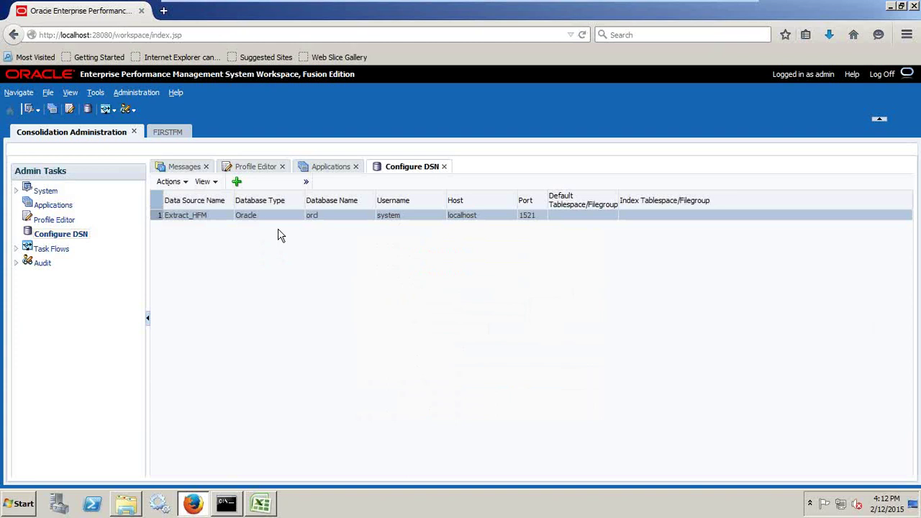
# Step: Open the Extract Data page for FIRSTFM, collapsing Load and expanding Extract
pyautogui.click(166, 134)
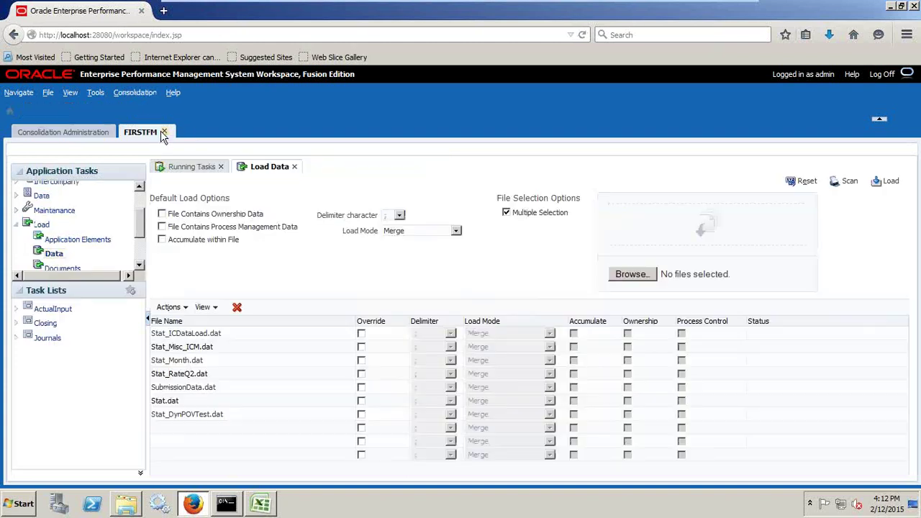
pyautogui.click(15, 225)
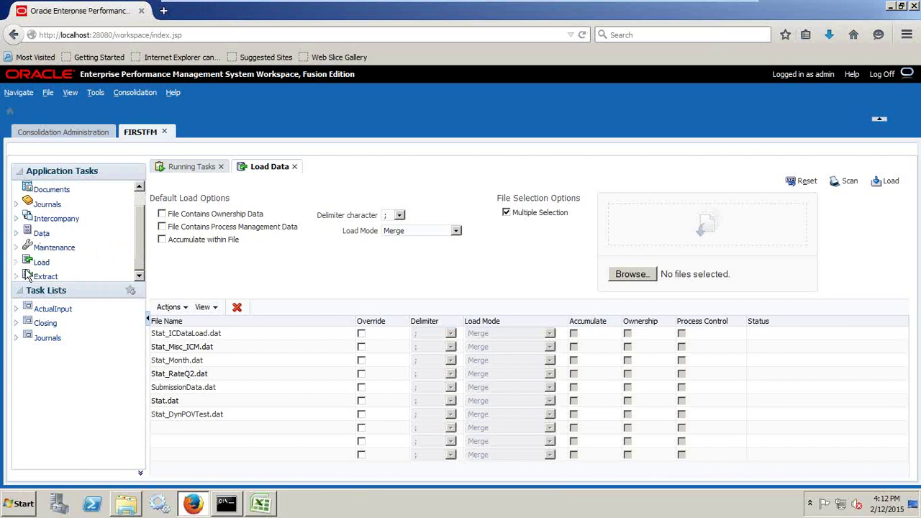
pyautogui.click(43, 276)
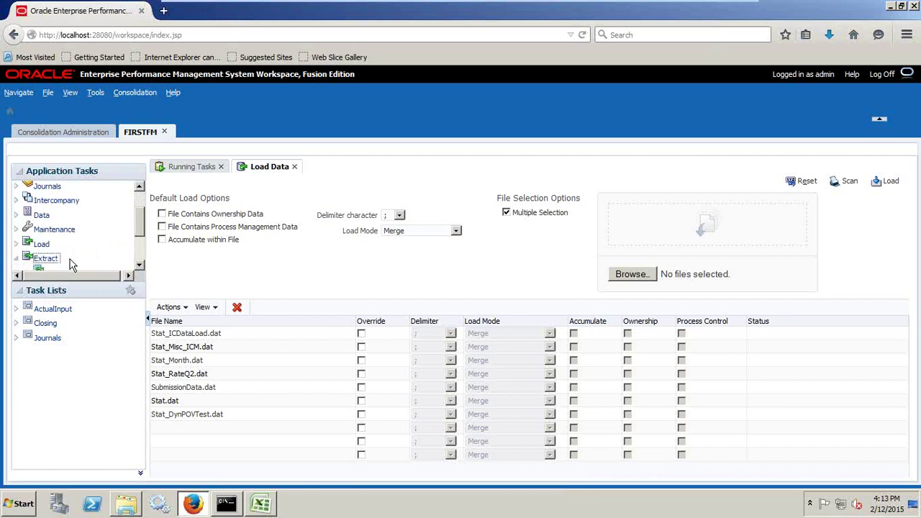
pyautogui.click(55, 256)
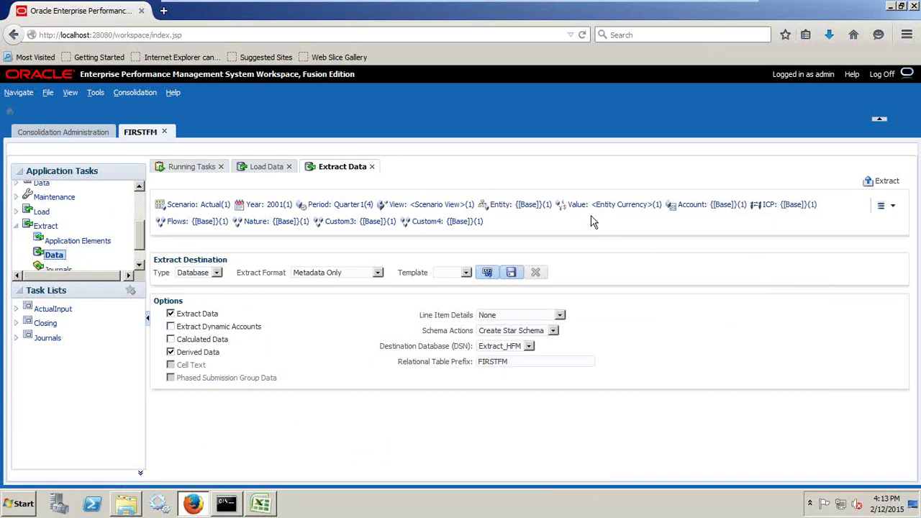
# Step: Set the extract destination type to Database after briefly trying flat file
pyautogui.click(202, 276)
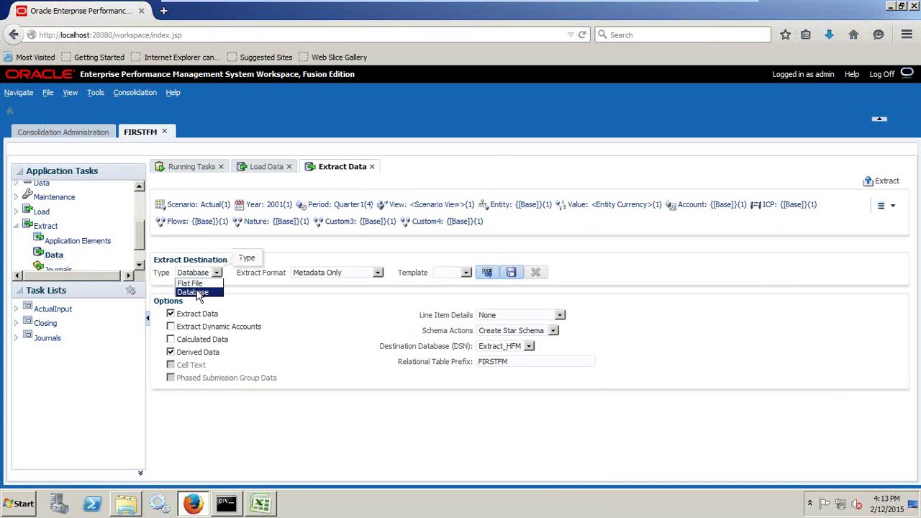
pyautogui.click(199, 286)
pyautogui.click(201, 273)
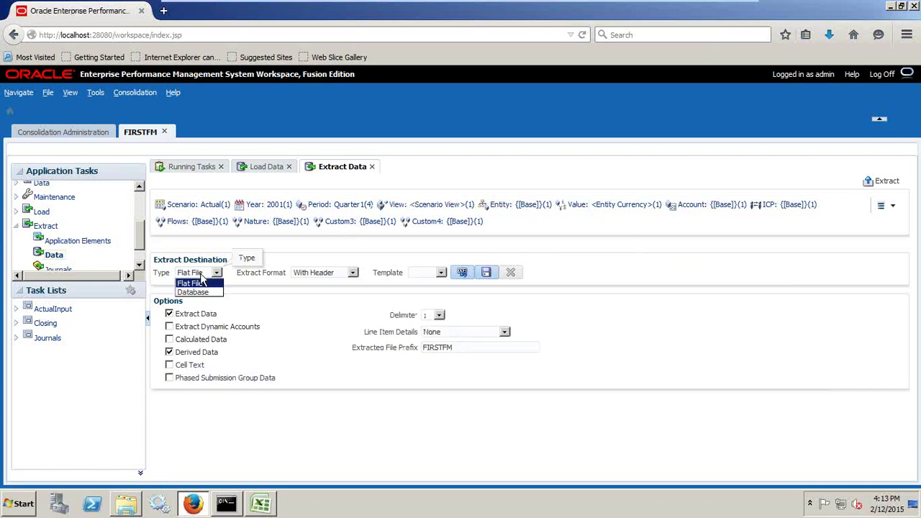
pyautogui.click(194, 292)
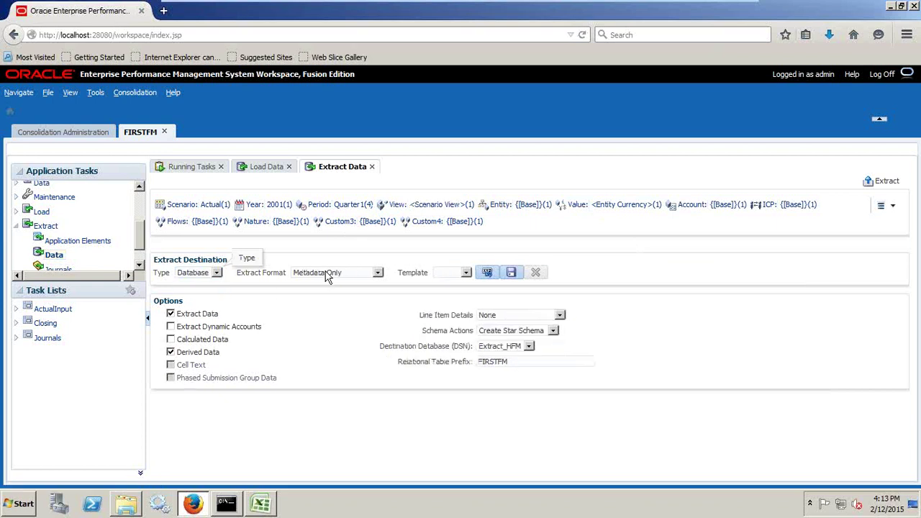
# Step: Try the Data Warehouse and Essbase extract formats, then apply the 'sample' template
pyautogui.click(325, 275)
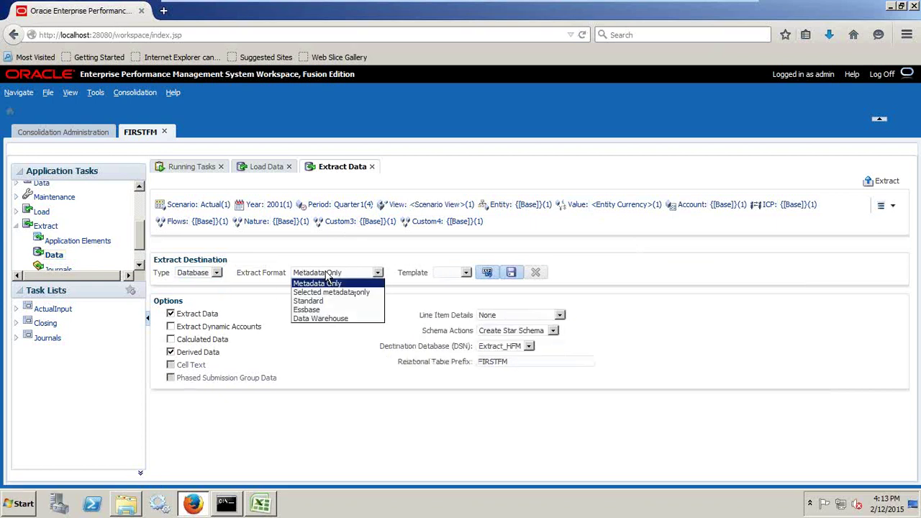
pyautogui.click(319, 317)
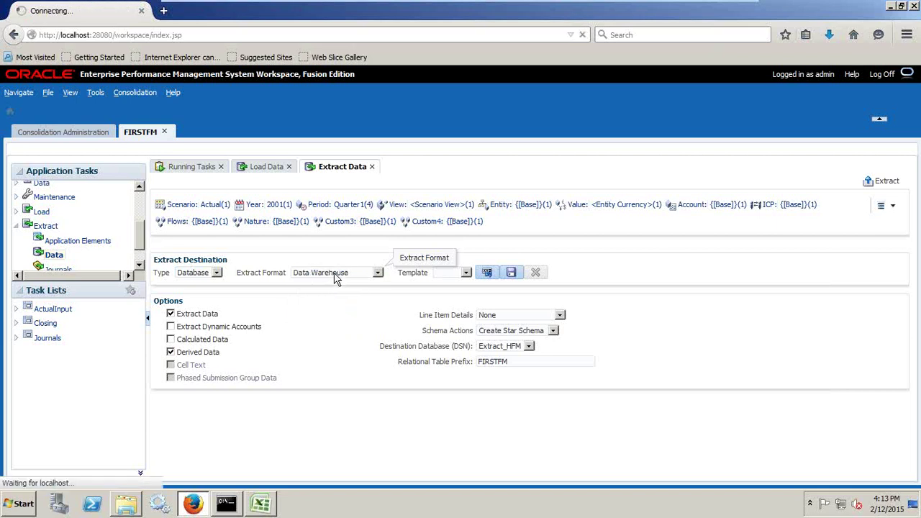
pyautogui.click(335, 273)
pyautogui.click(319, 309)
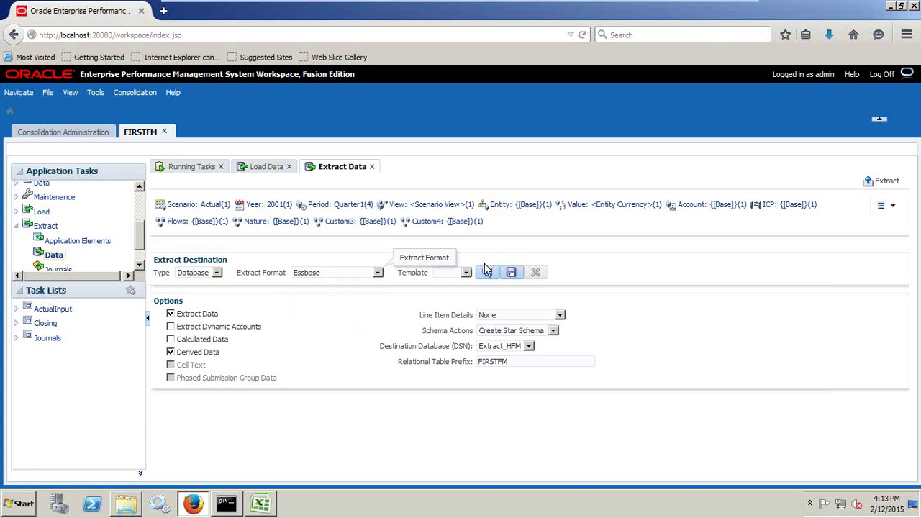
pyautogui.click(465, 273)
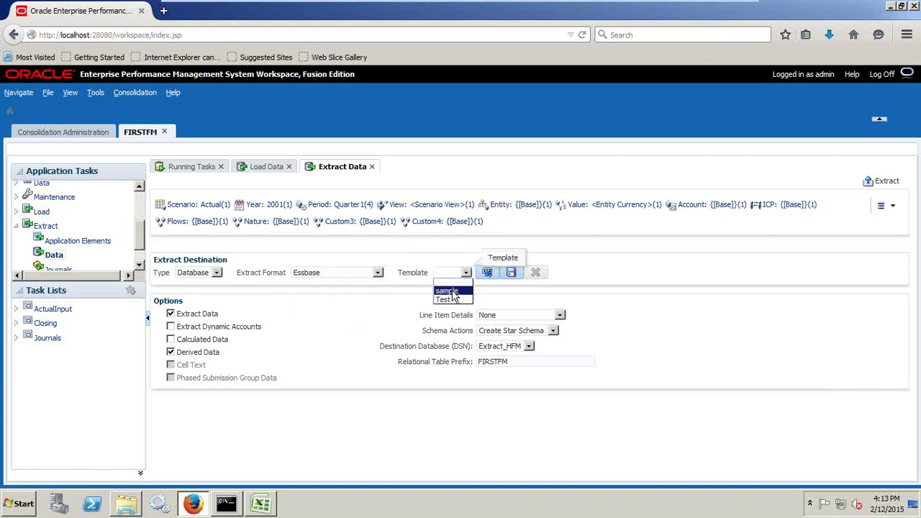
pyautogui.click(452, 292)
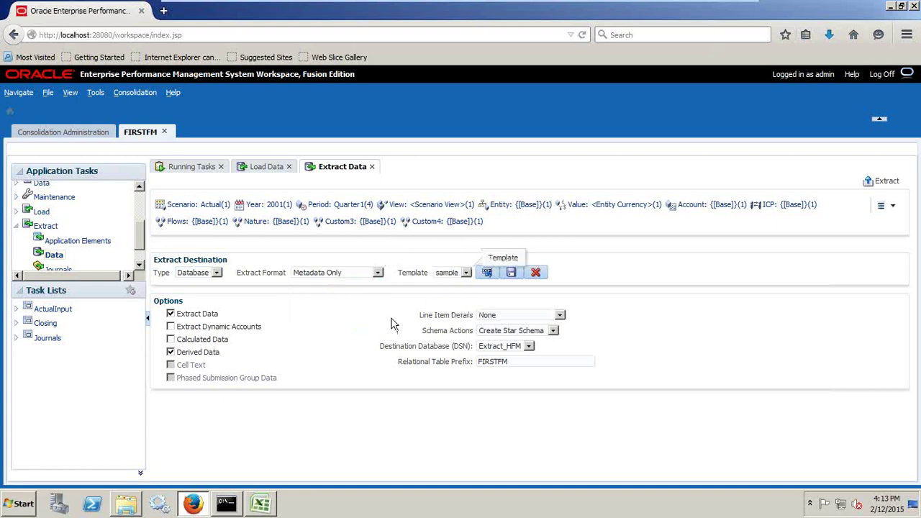